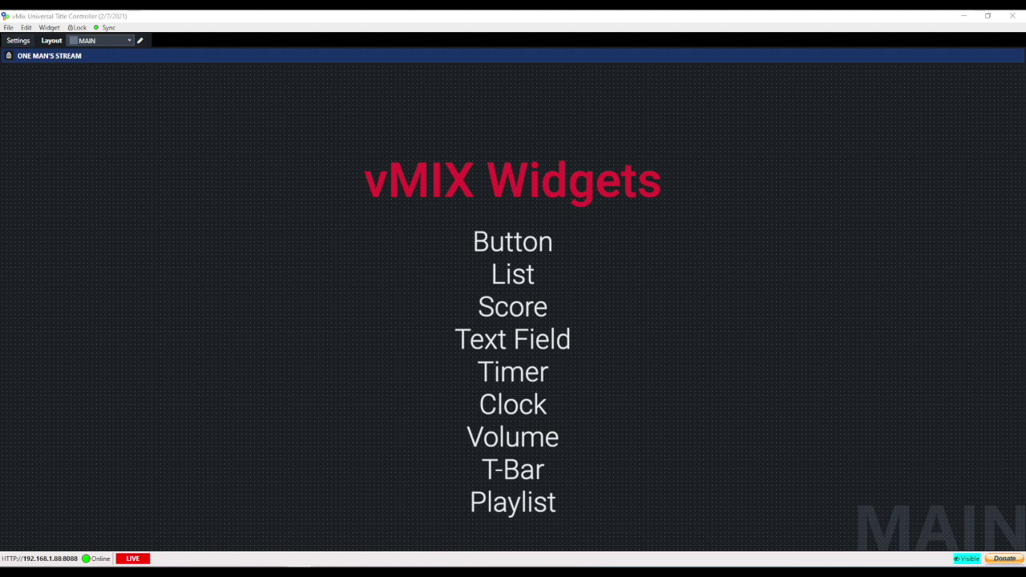
# Place a label widget at MAIN's top-left, name it GRAPHICS, and colour it green
pyautogui.click(49, 28)
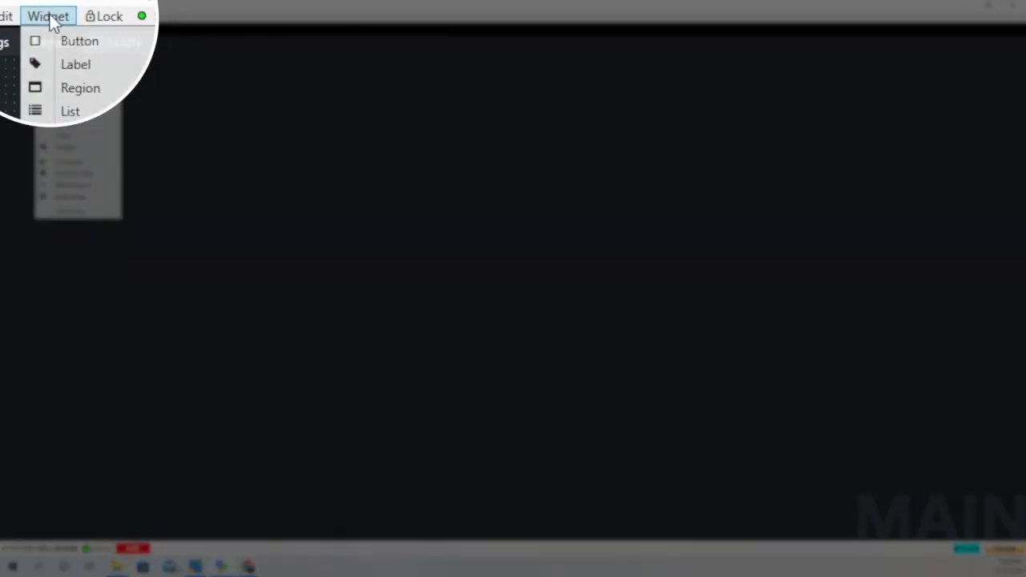
pyautogui.click(59, 69)
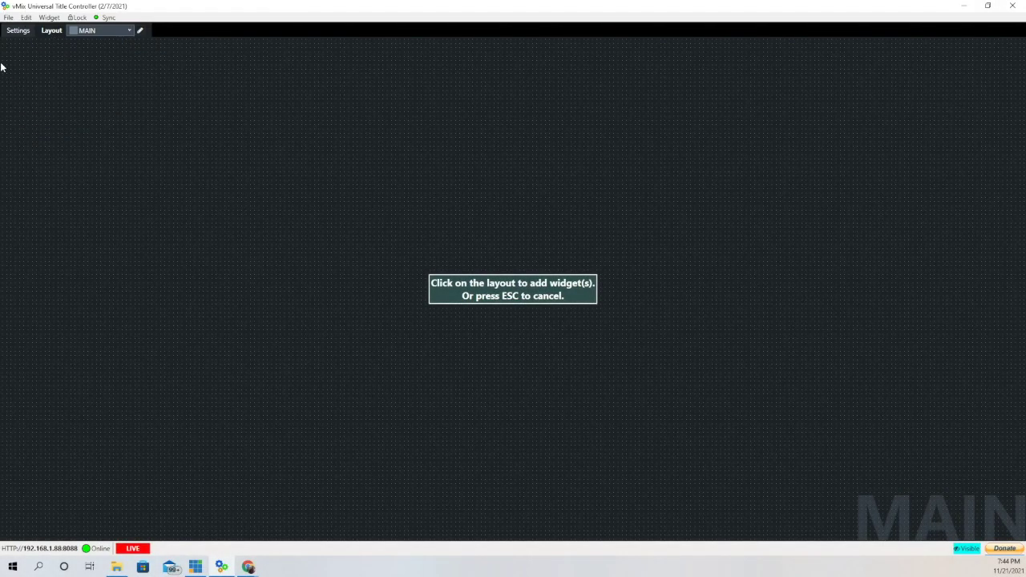
pyautogui.click(25, 63)
pyautogui.click(477, 194)
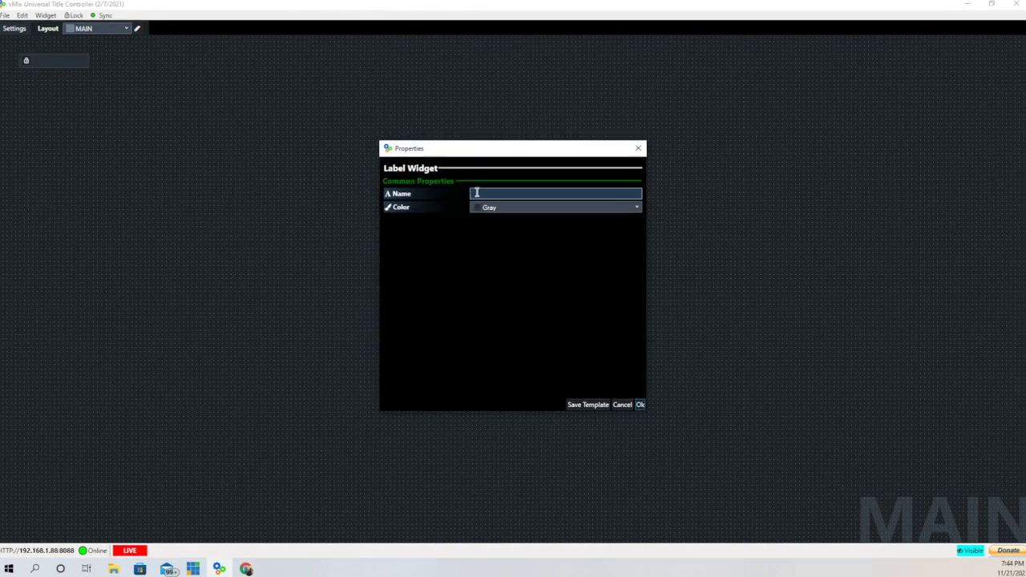
pyautogui.write('GRAP')
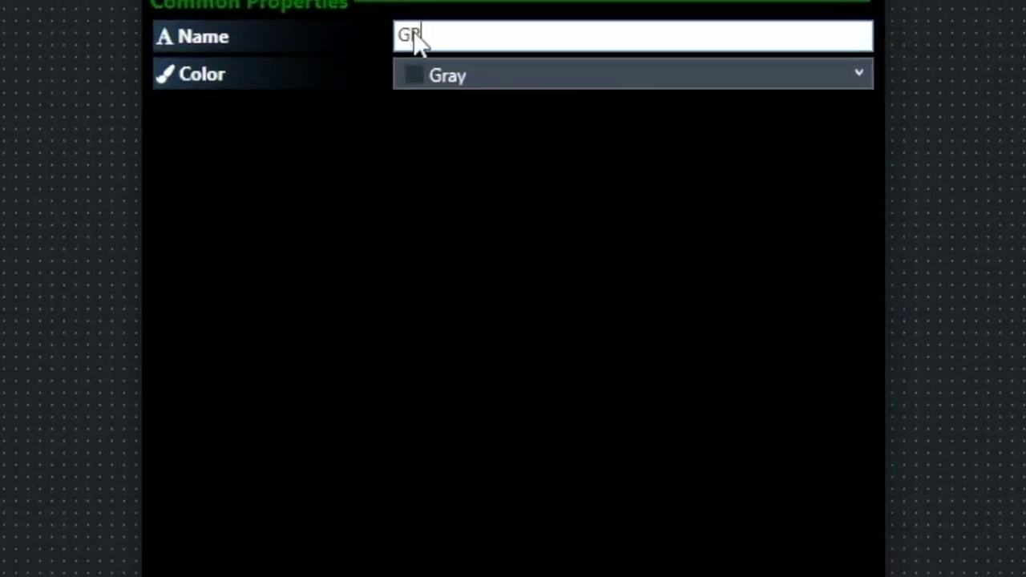
pyautogui.write('HICS')
pyautogui.click(861, 74)
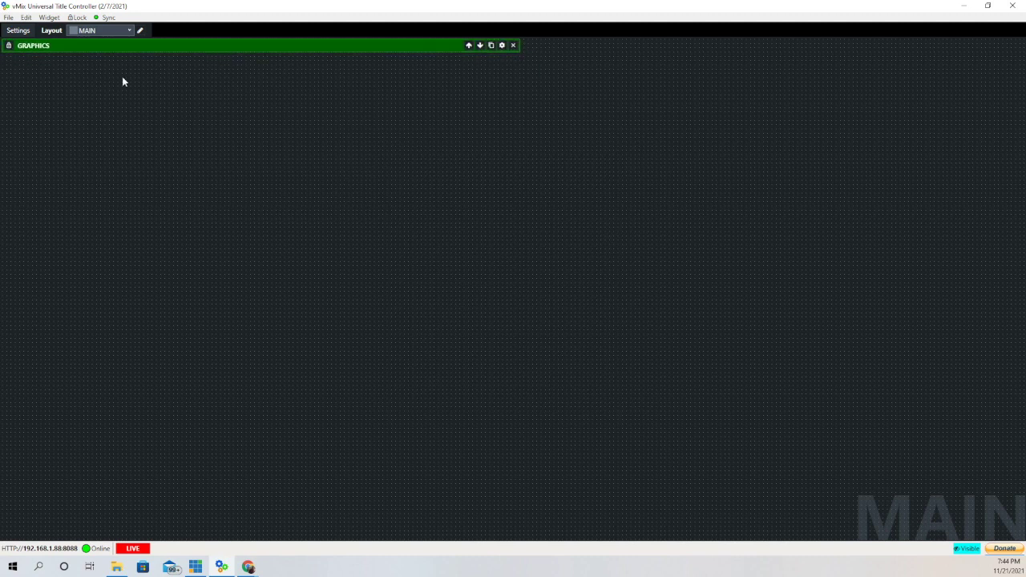
# Place a new button widget at the layout's top-left and name it SmallBug
pyautogui.click(24, 18)
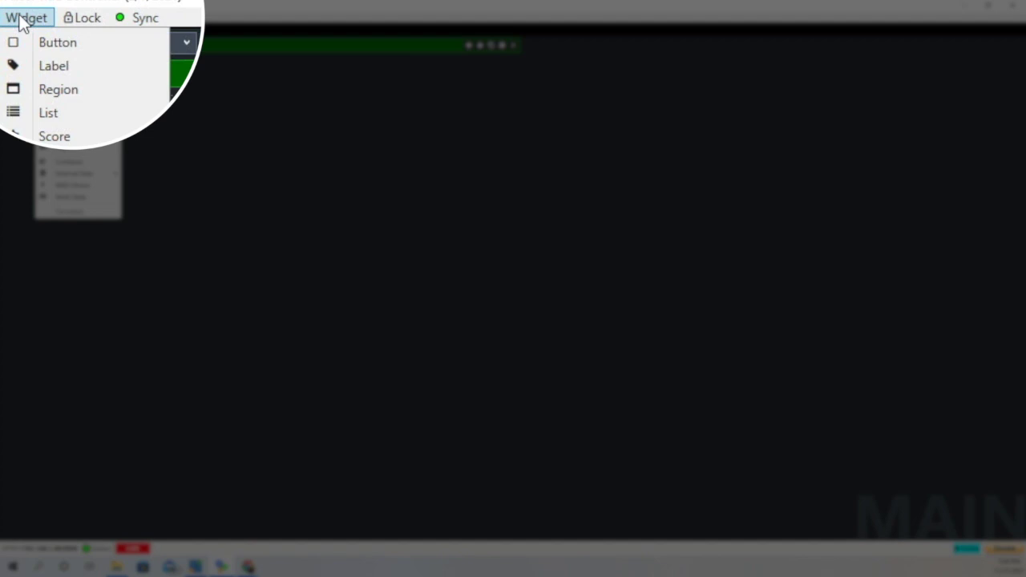
pyautogui.click(55, 43)
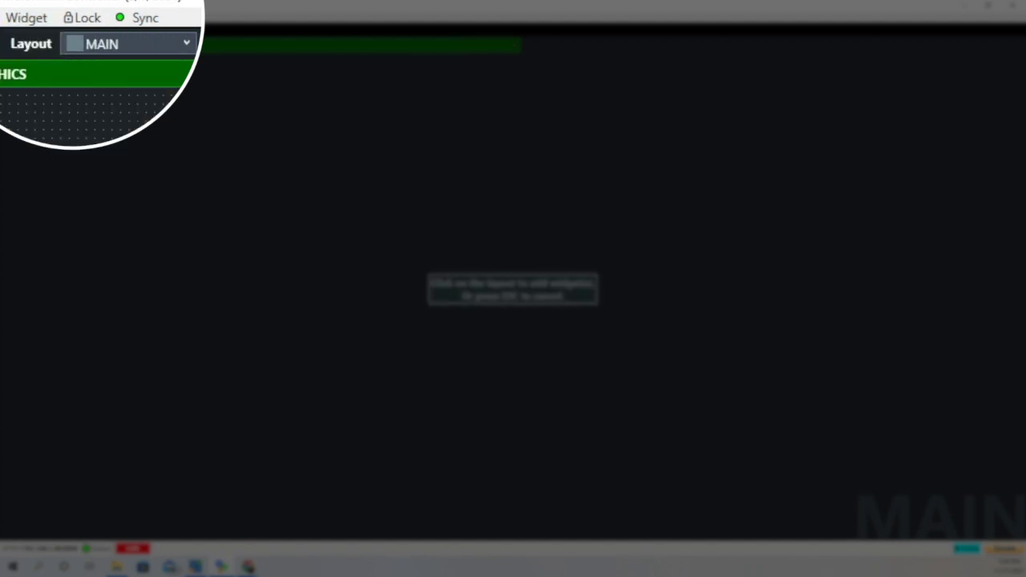
pyautogui.click(34, 77)
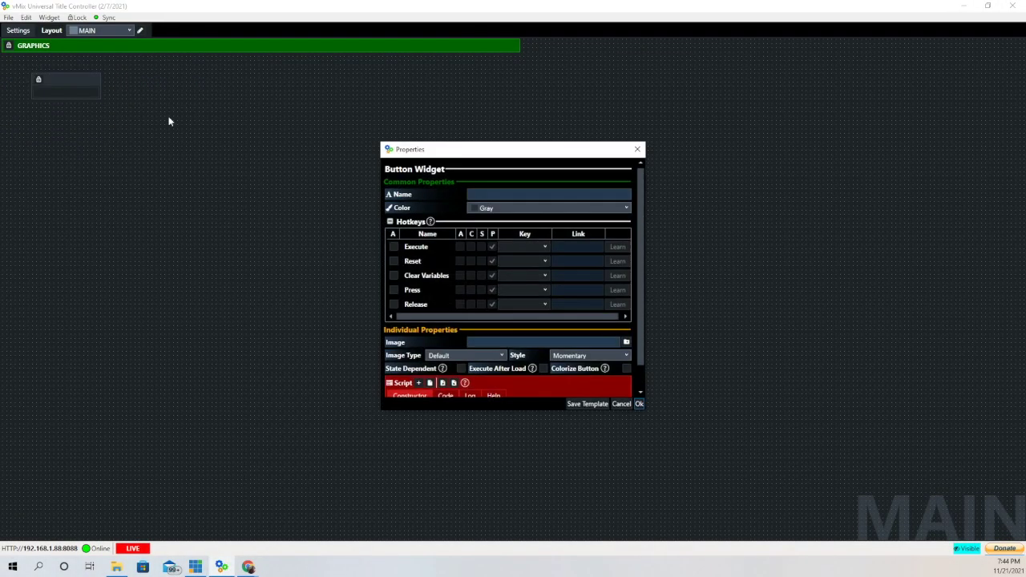
pyautogui.click(494, 197)
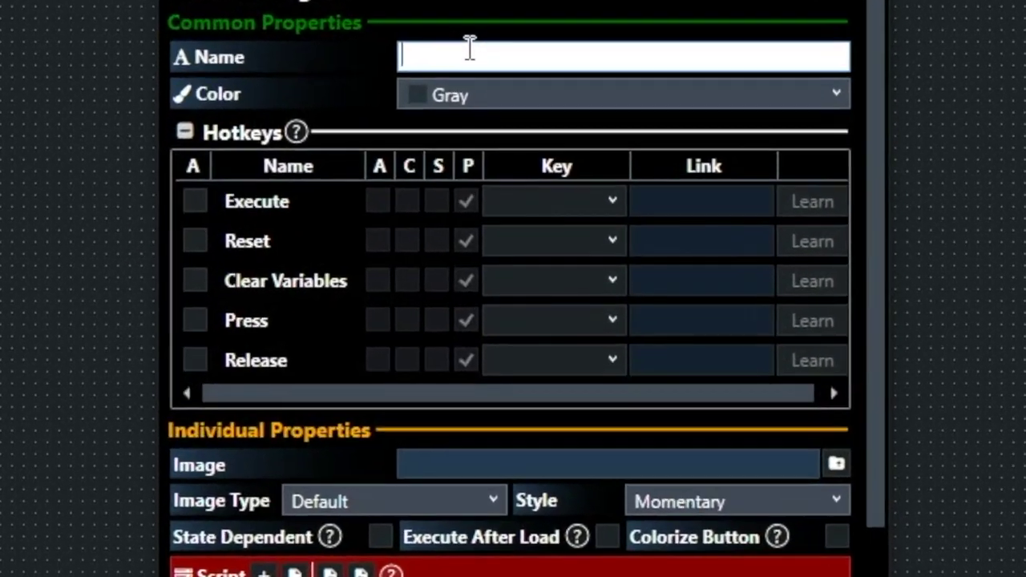
pyautogui.write('Sm')
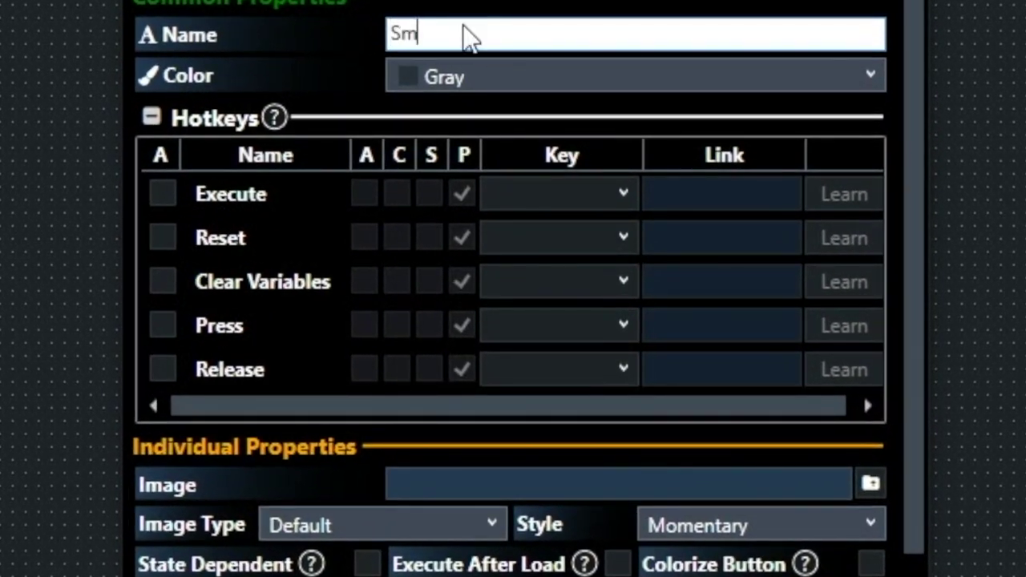
pyautogui.write('allBu')
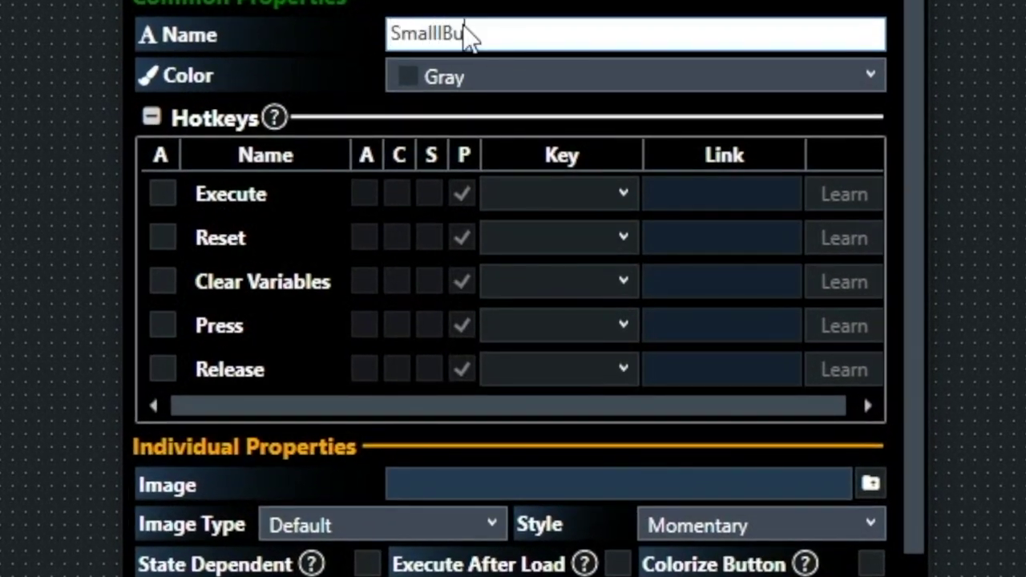
pyautogui.write('g')
pyautogui.click(437, 33)
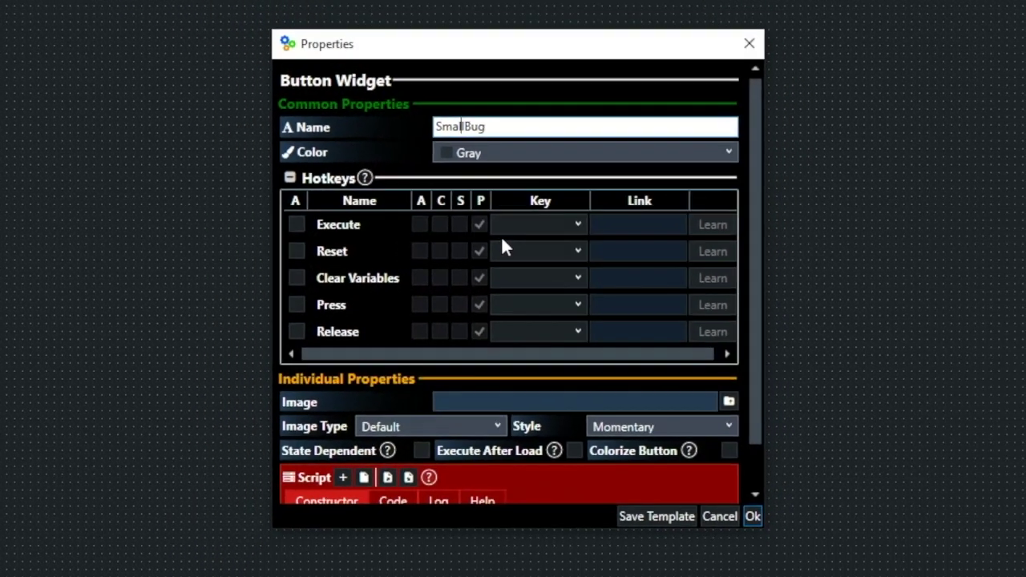
# Set the SmallBug button's colour to Orange
pyautogui.click(729, 153)
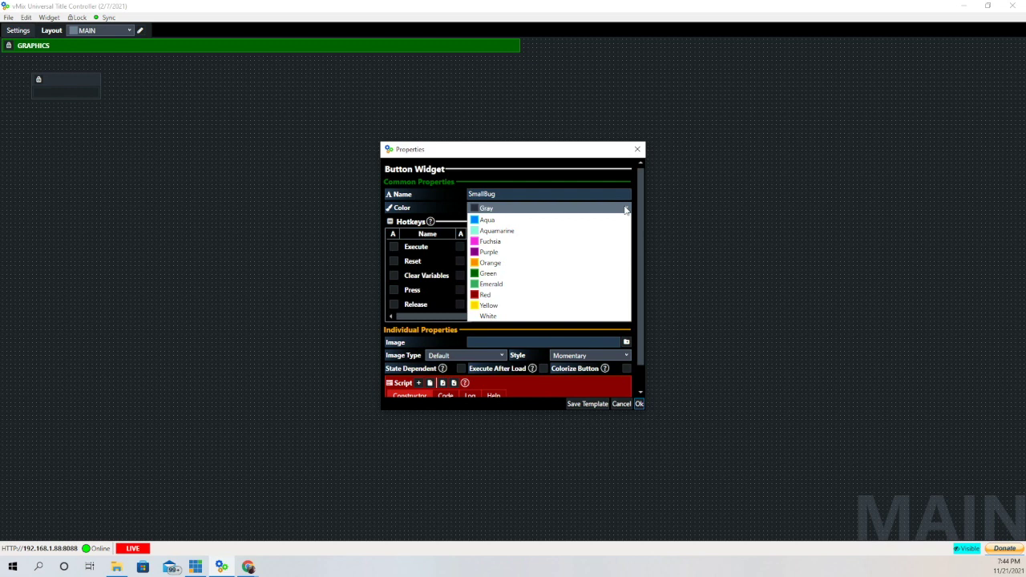
pyautogui.click(499, 295)
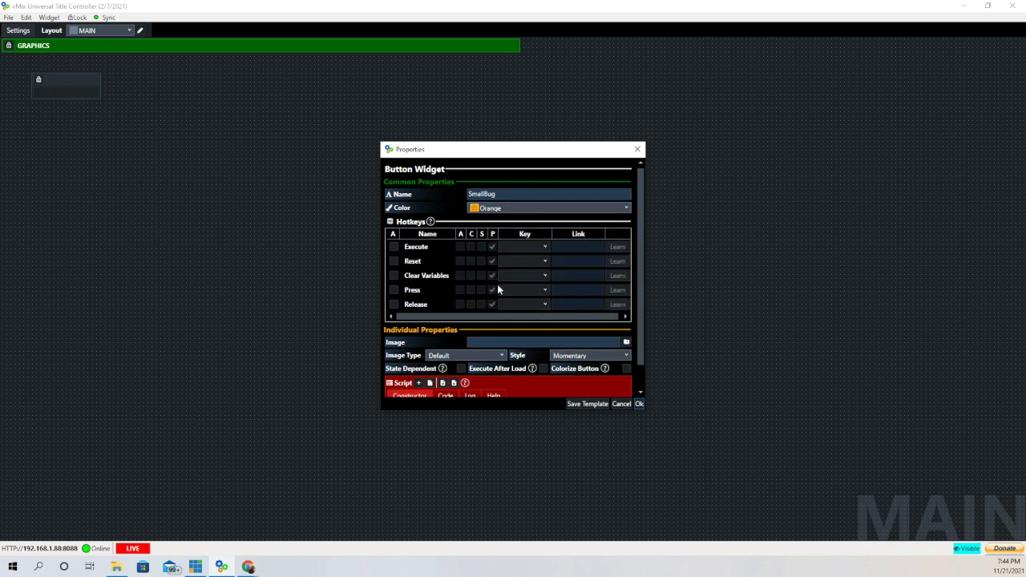
pyautogui.scroll(-1, 497, 290)
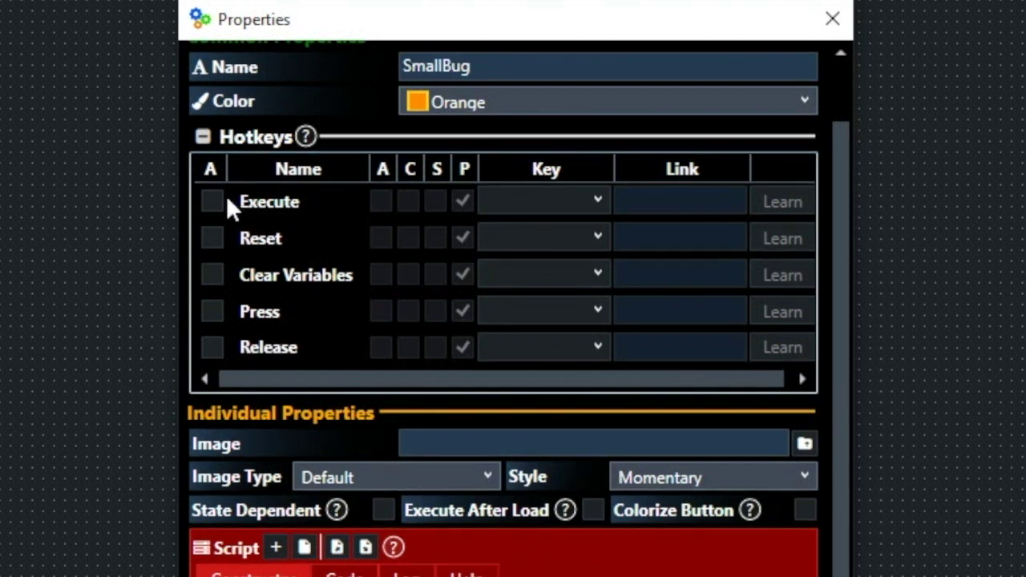
# Enable SmallBug's Execute and Reset hotkeys, linked to ShowBug and HideBug
pyautogui.click(215, 202)
pyautogui.click(679, 198)
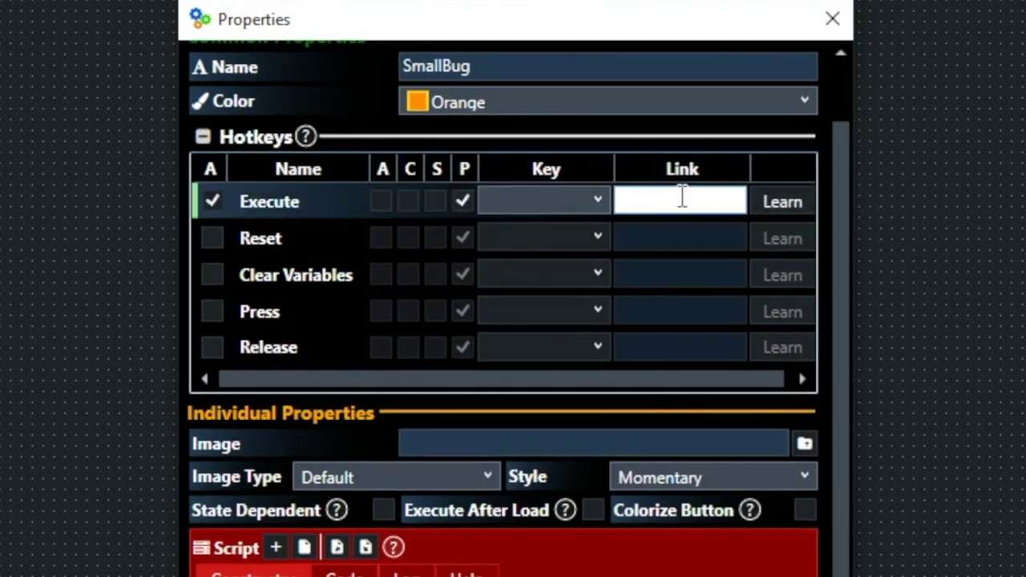
pyautogui.write('ShowBug')
pyautogui.click(211, 238)
pyautogui.click(649, 241)
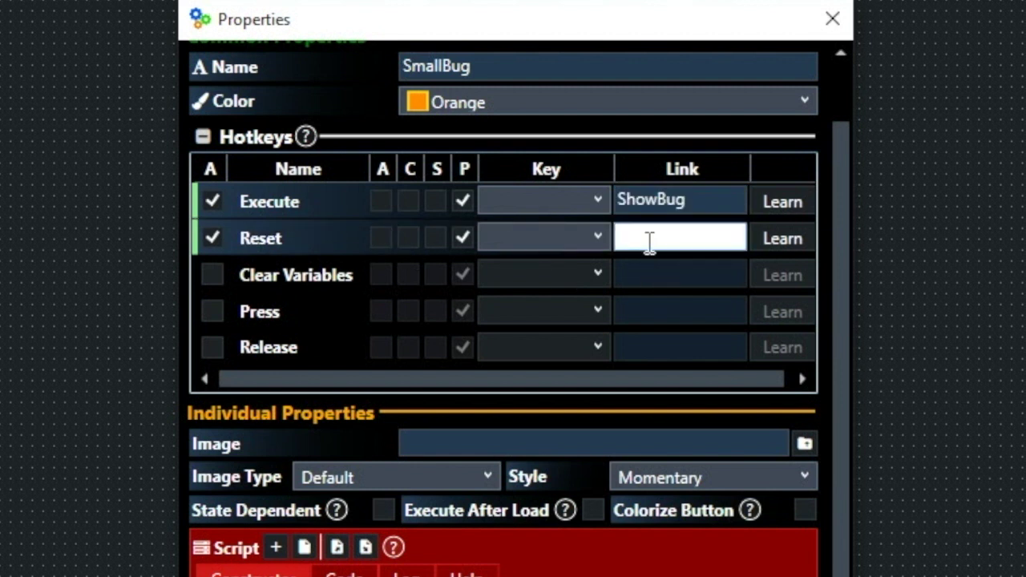
pyautogui.write('HideBug')
# Make SmallBug state dependent and give its script the OverlayInputX command
pyautogui.click(386, 509)
pyautogui.scroll(-2, 277, 551)
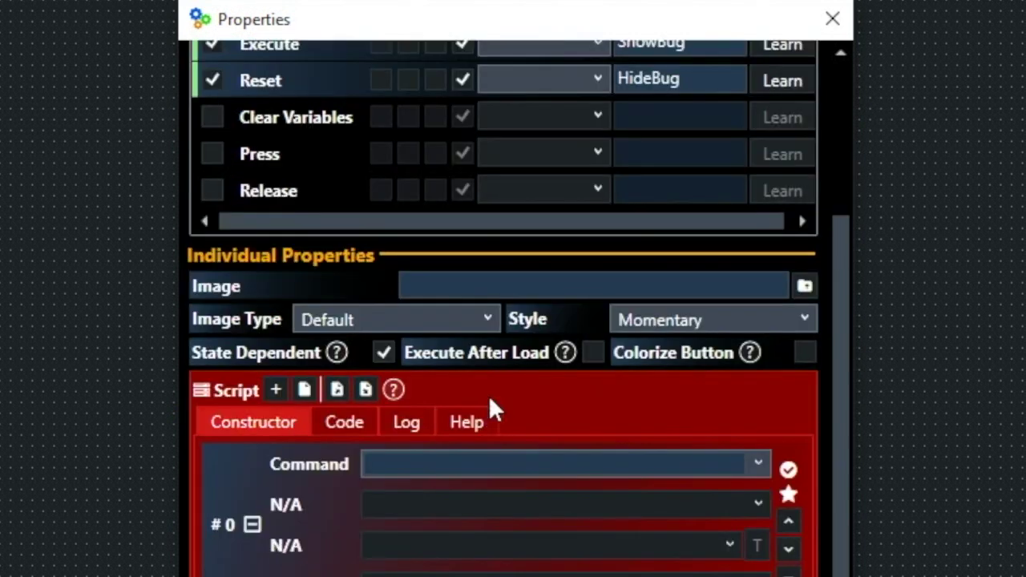
pyautogui.click(758, 463)
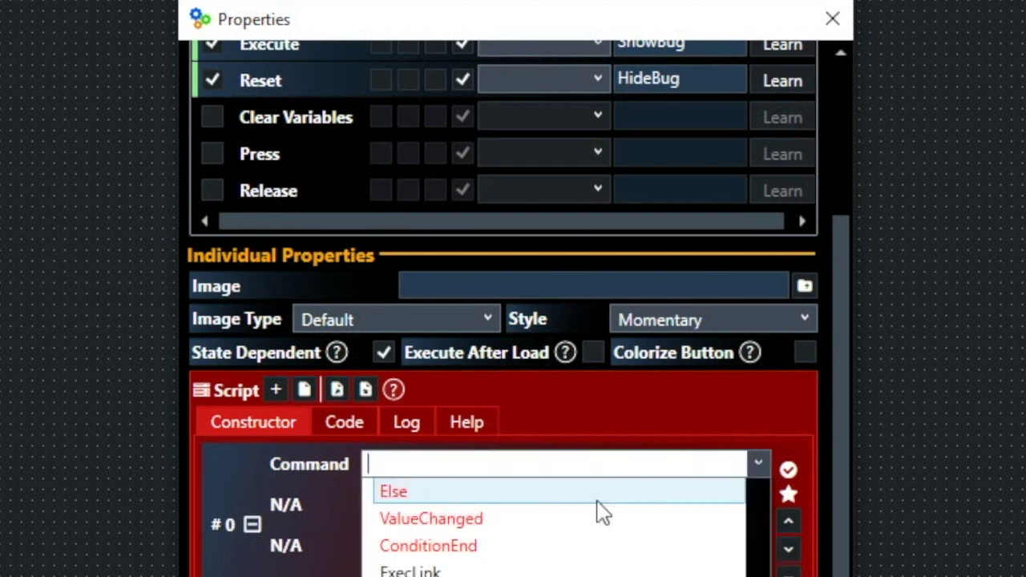
pyautogui.scroll(-3, 572, 561)
pyautogui.scroll(-10, 561, 529)
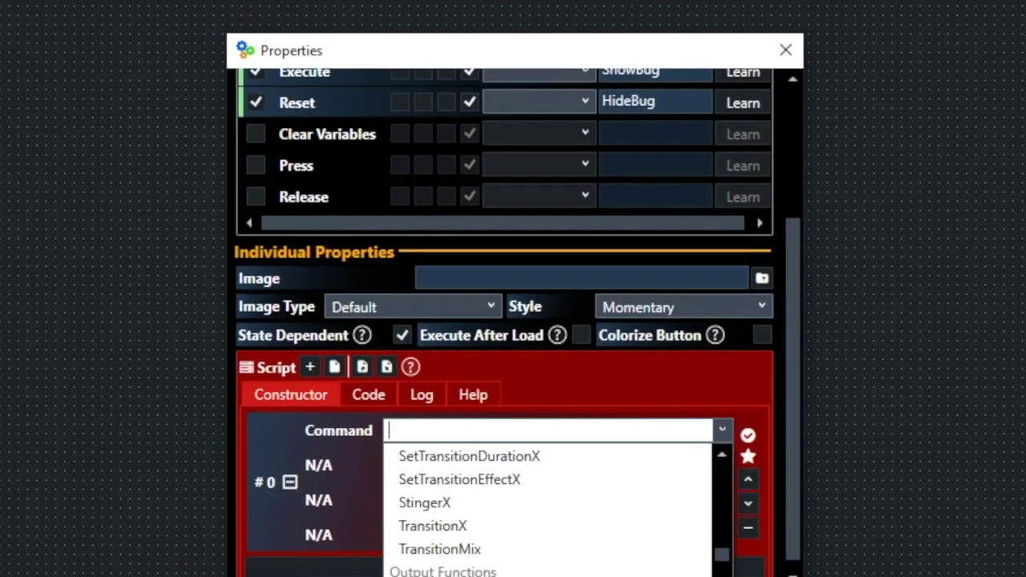
pyautogui.scroll(-10, 481, 545)
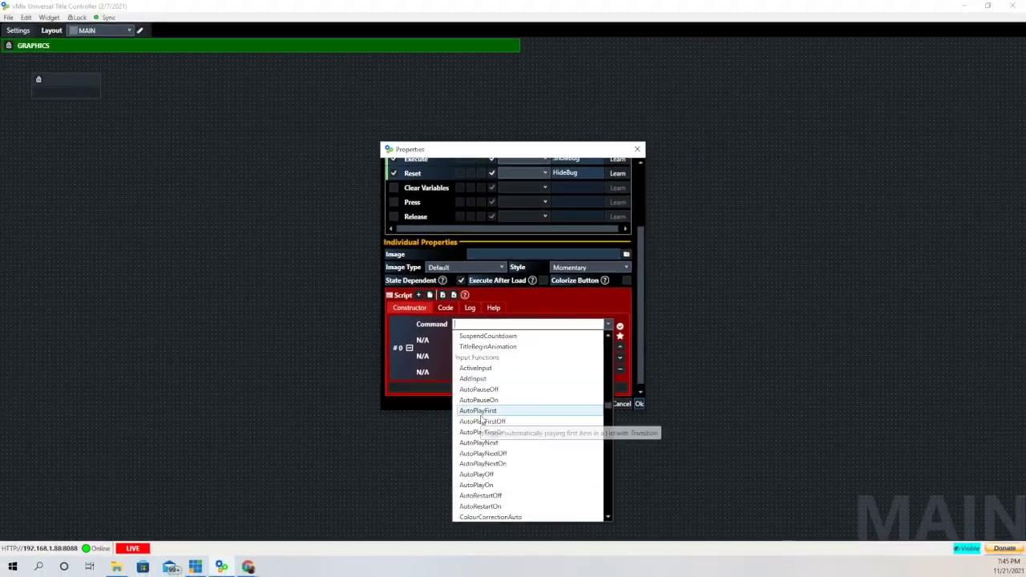
pyautogui.scroll(-10, 482, 418)
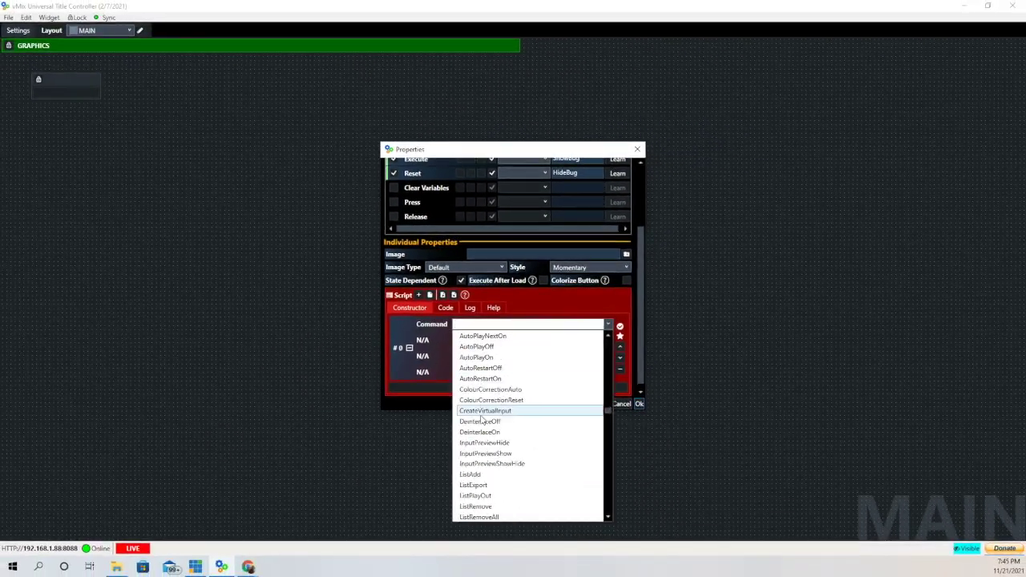
pyautogui.scroll(-15, 482, 418)
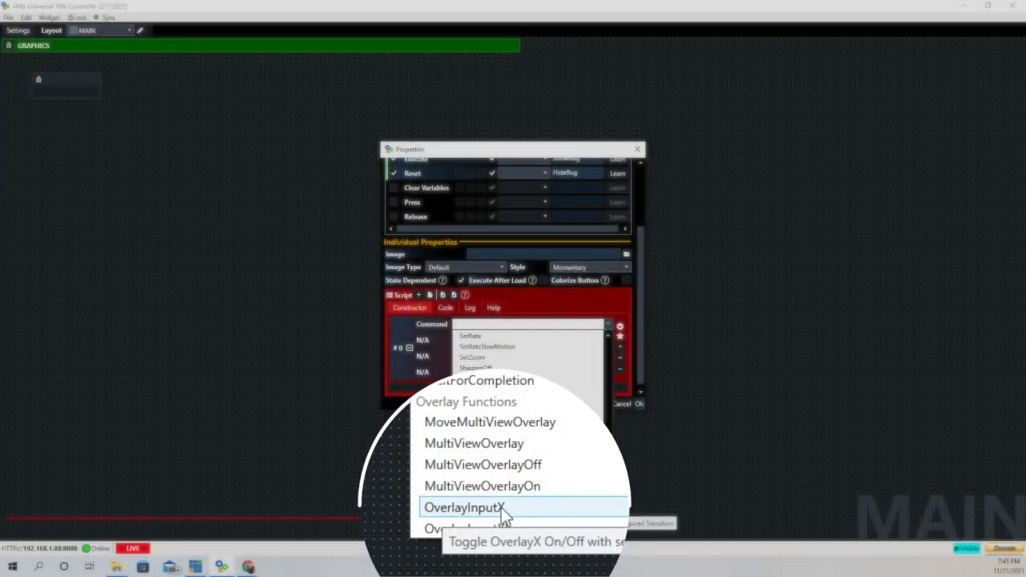
pyautogui.click(499, 507)
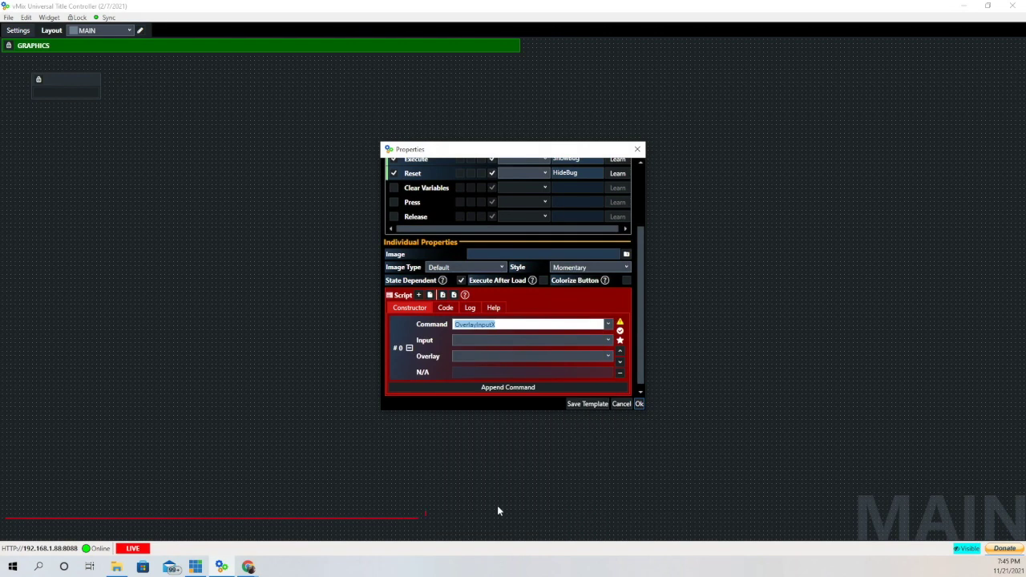
# Point OverlayInputX at the sml boxing bug.gtzip input on overlay 3 and save the button
pyautogui.click(608, 341)
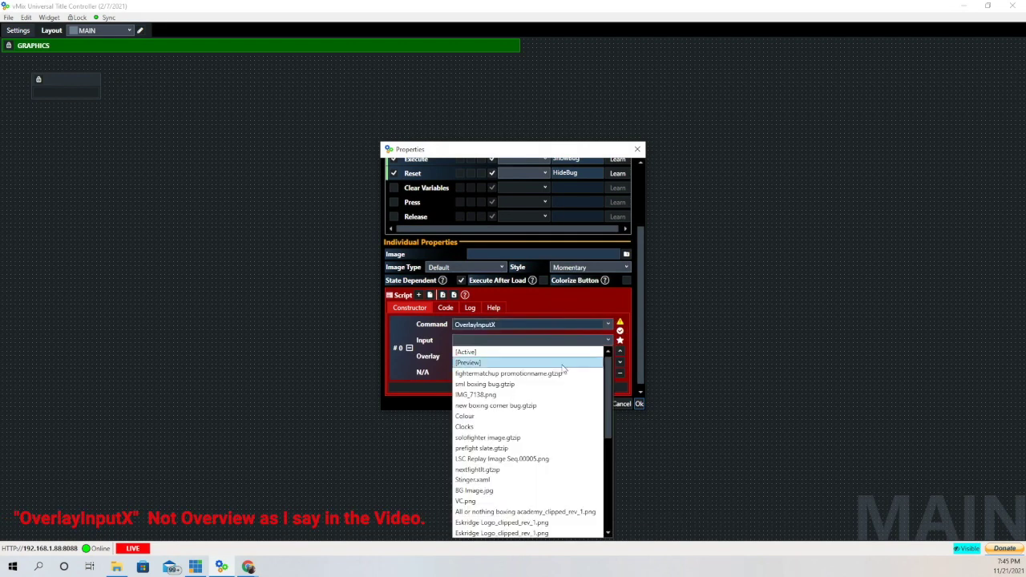
pyautogui.click(511, 385)
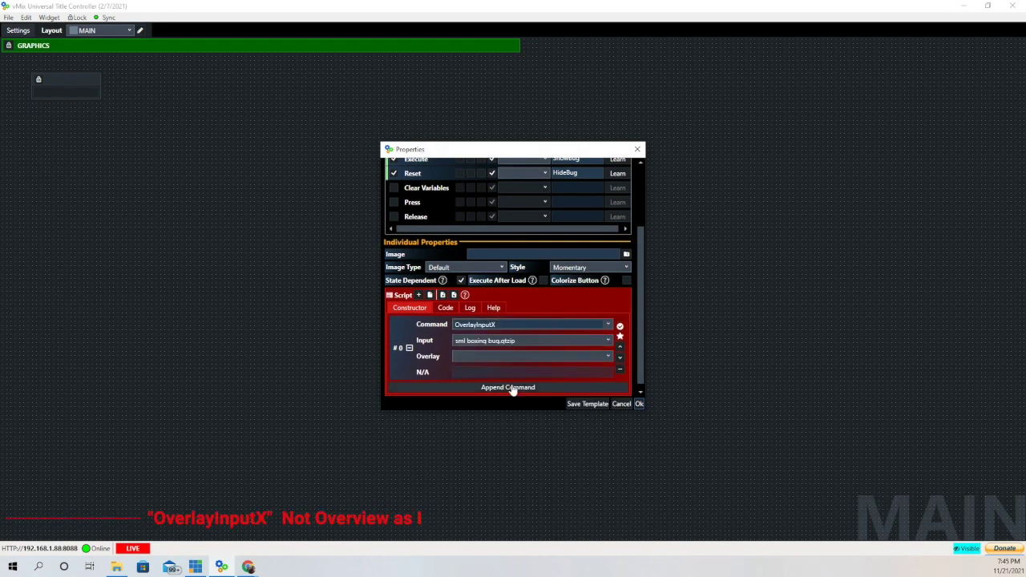
pyautogui.click(608, 358)
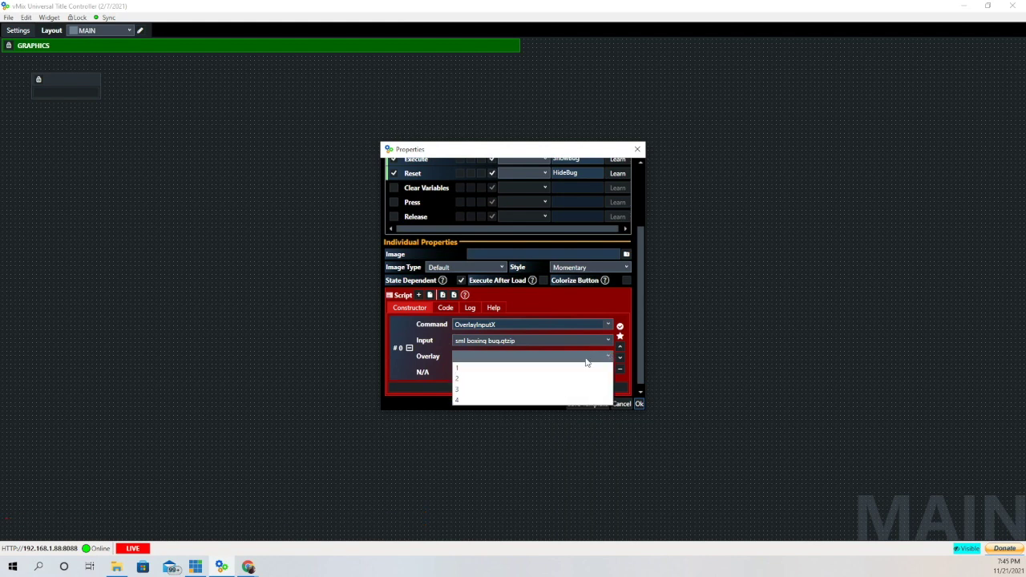
pyautogui.click(467, 391)
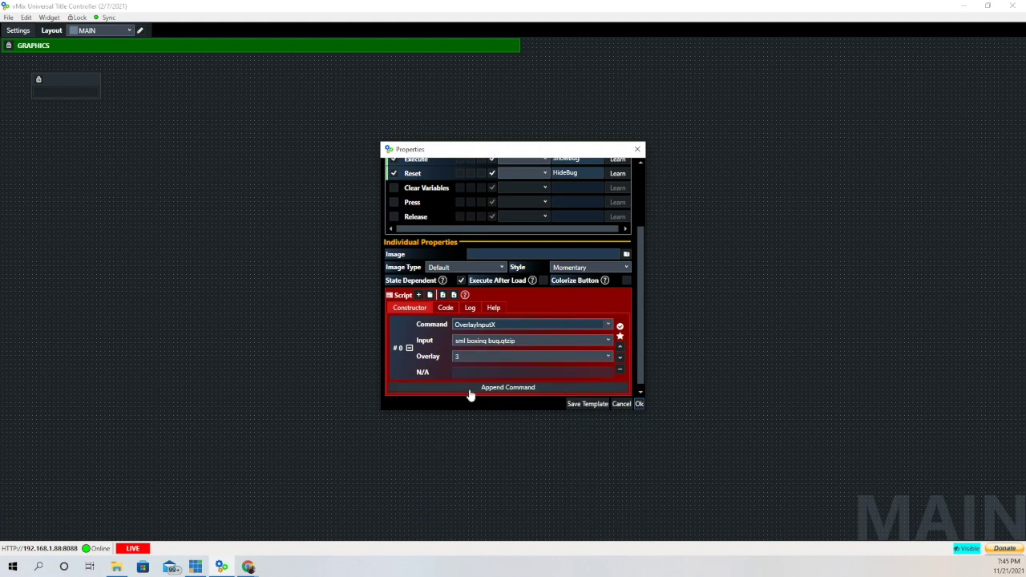
pyautogui.click(638, 404)
# Widen the SmallBug button slightly and move it to the layout's top-left corner
pyautogui.moveTo(48, 81)
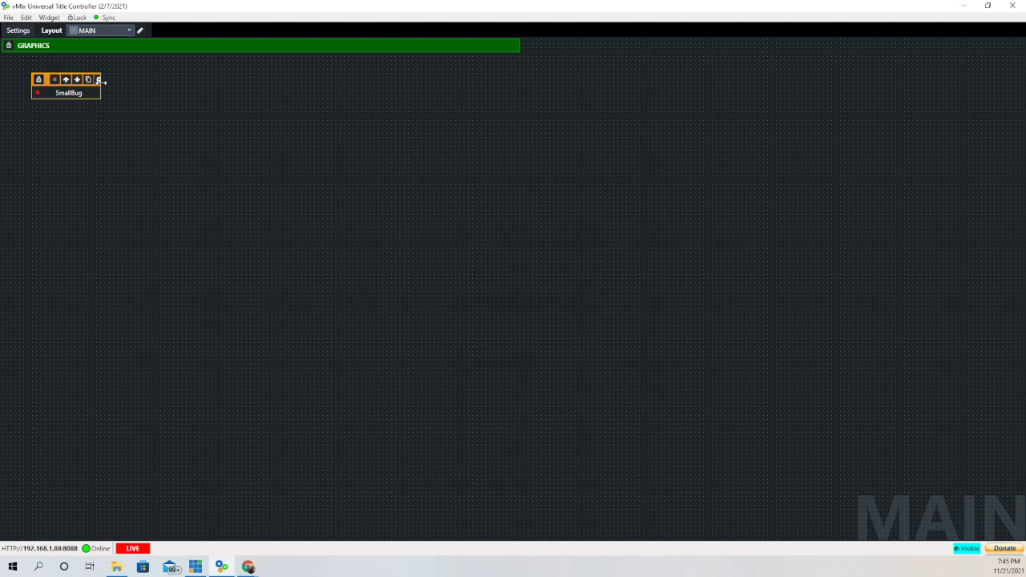
pyautogui.moveTo(117, 82); pyautogui.dragTo(122, 86)
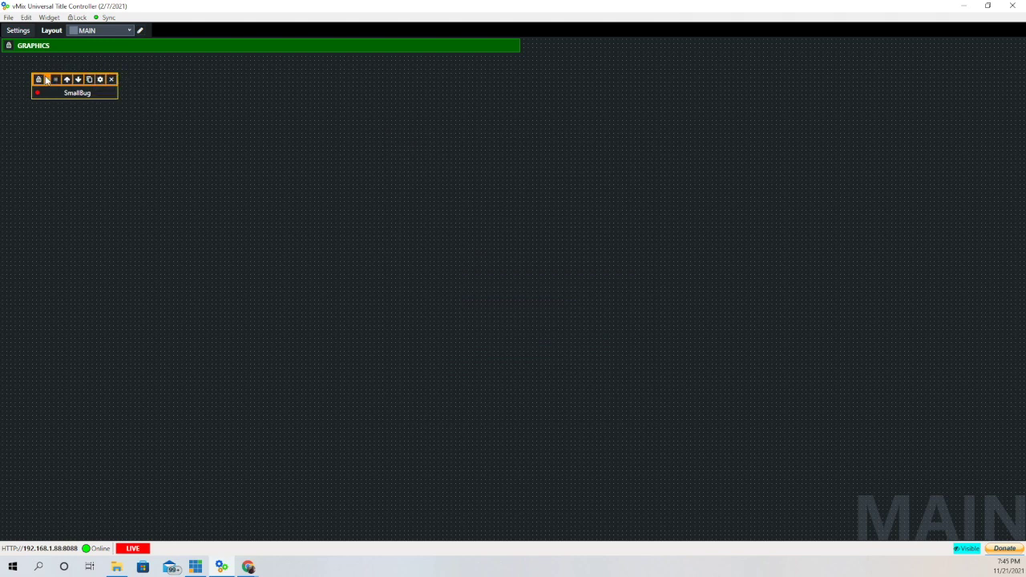
pyautogui.moveTo(47, 80); pyautogui.dragTo(16, 64)
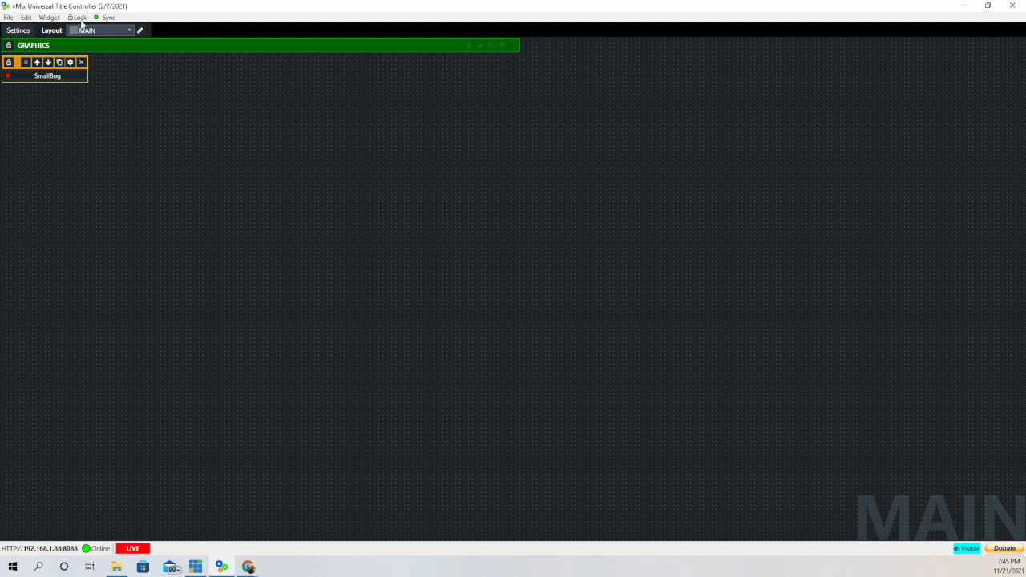
pyautogui.click(49, 17)
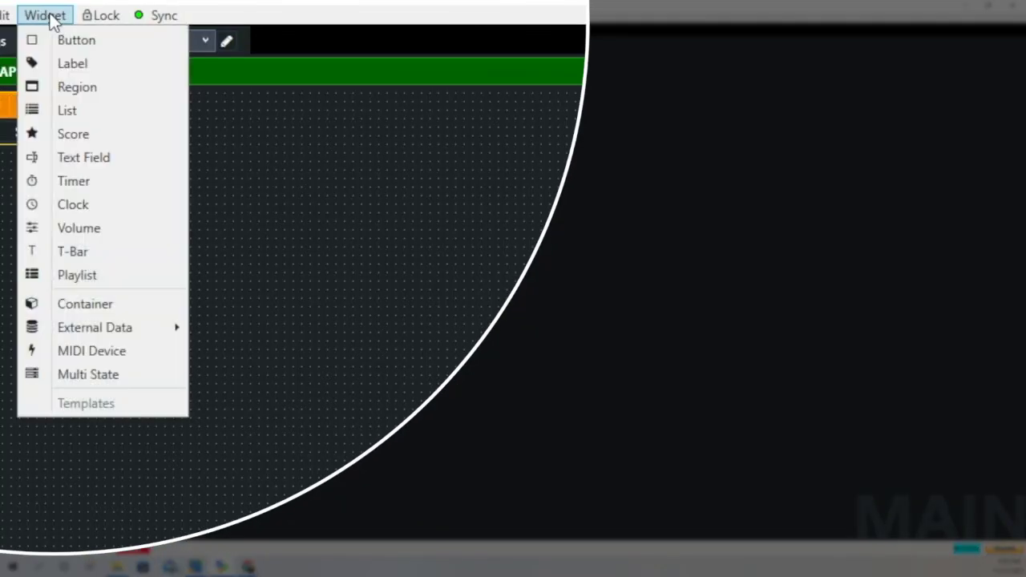
# Add an NDI Monitor data widget to the layout and widen it to show its fields
pyautogui.moveTo(94, 331)
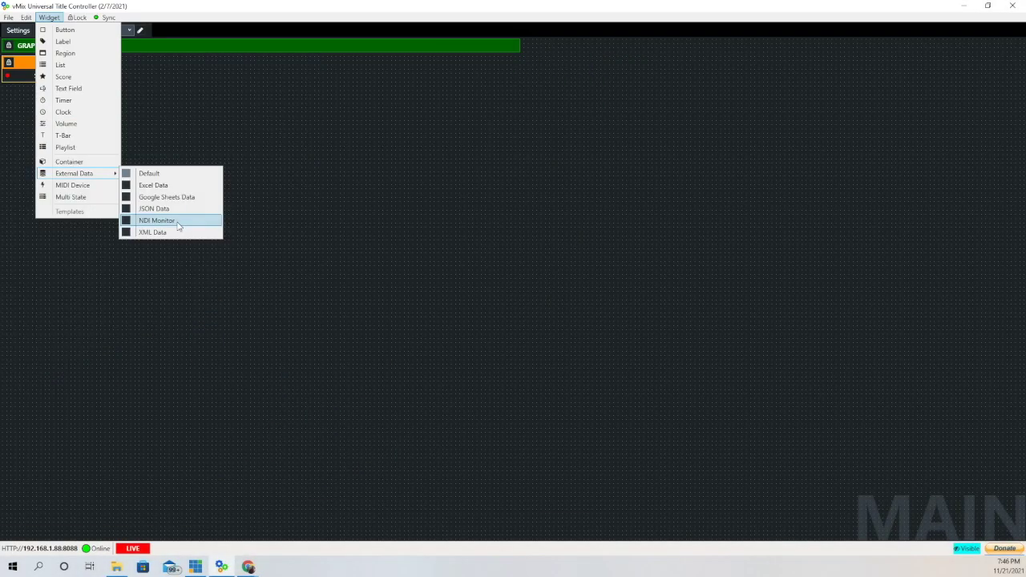
pyautogui.click(301, 422)
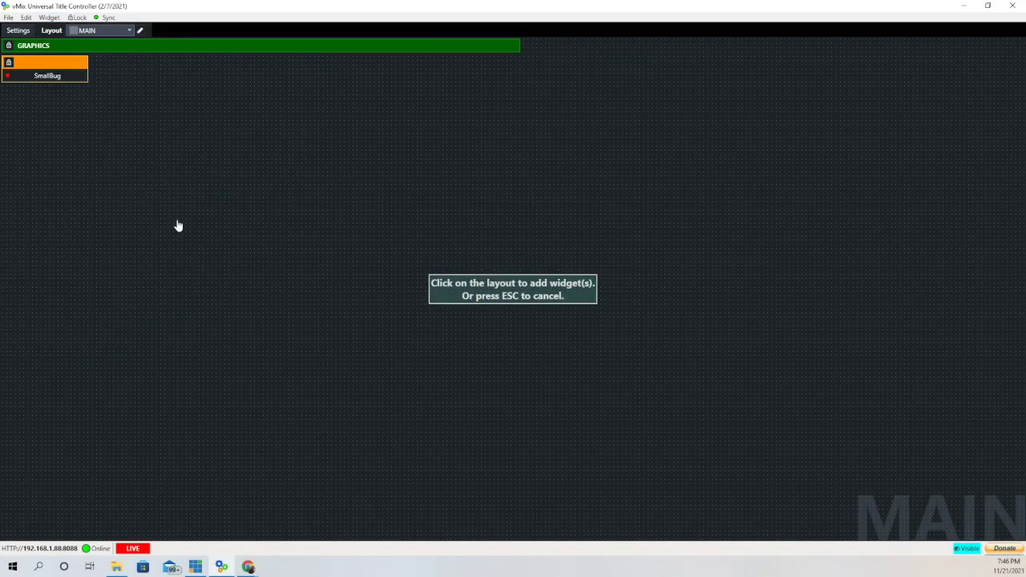
pyautogui.click(202, 74)
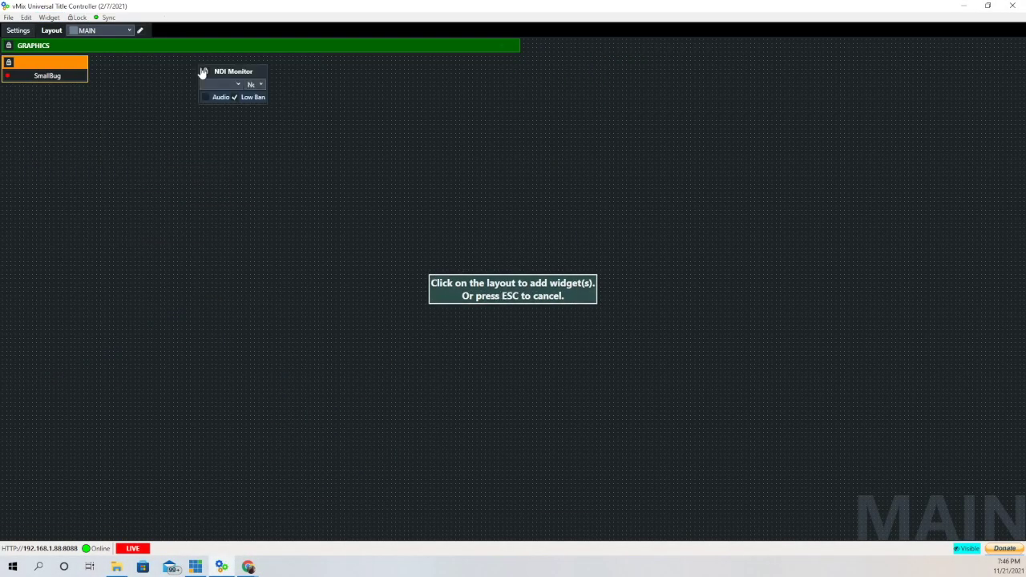
pyautogui.moveTo(293, 77); pyautogui.dragTo(366, 77)
pyautogui.click(347, 72)
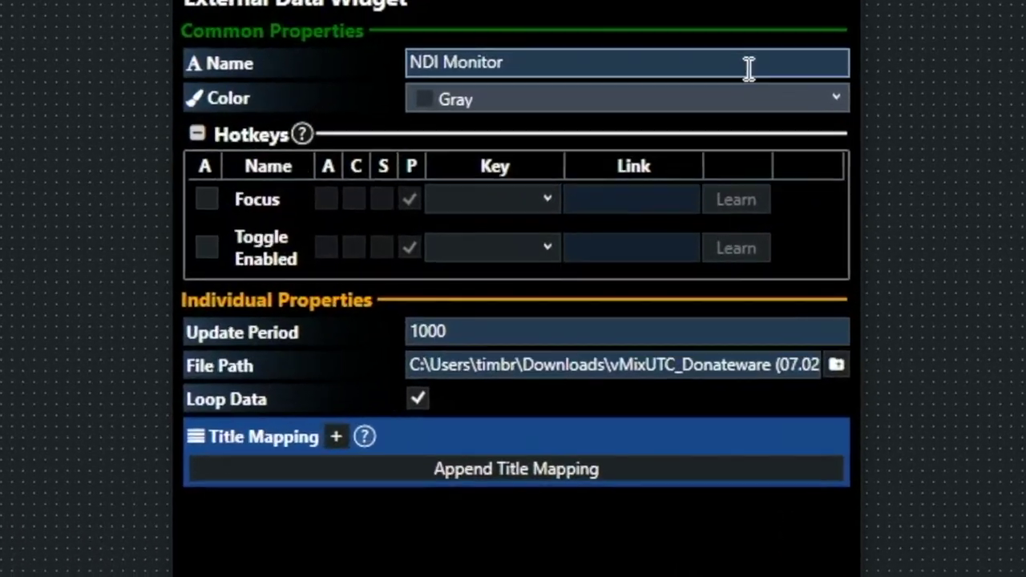
# Rename the widget NDI Monitor PROGRAM, make it orange, and select the NDI monitor provider DLL
pyautogui.click(587, 144)
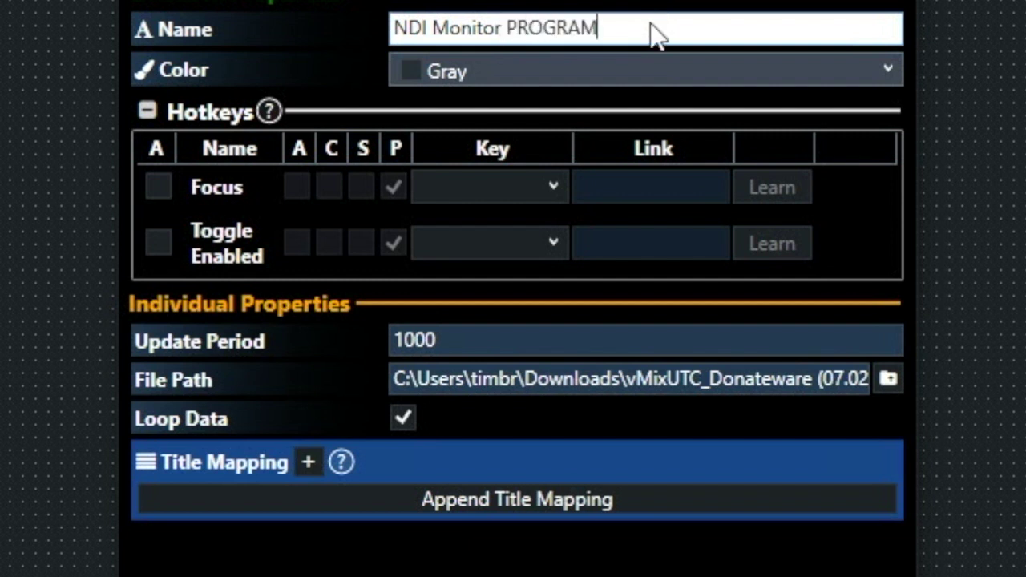
pyautogui.click(890, 72)
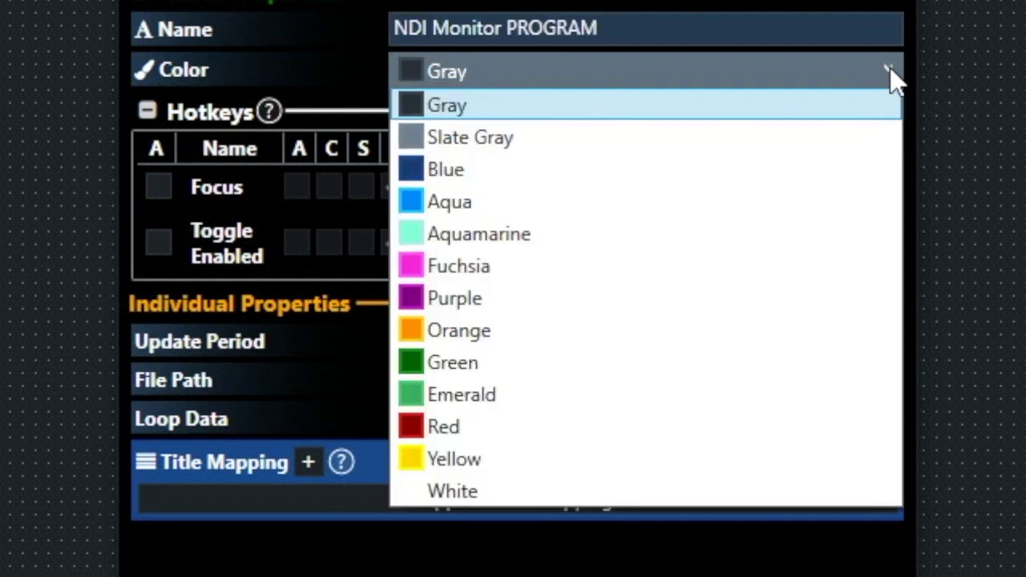
pyautogui.click(495, 329)
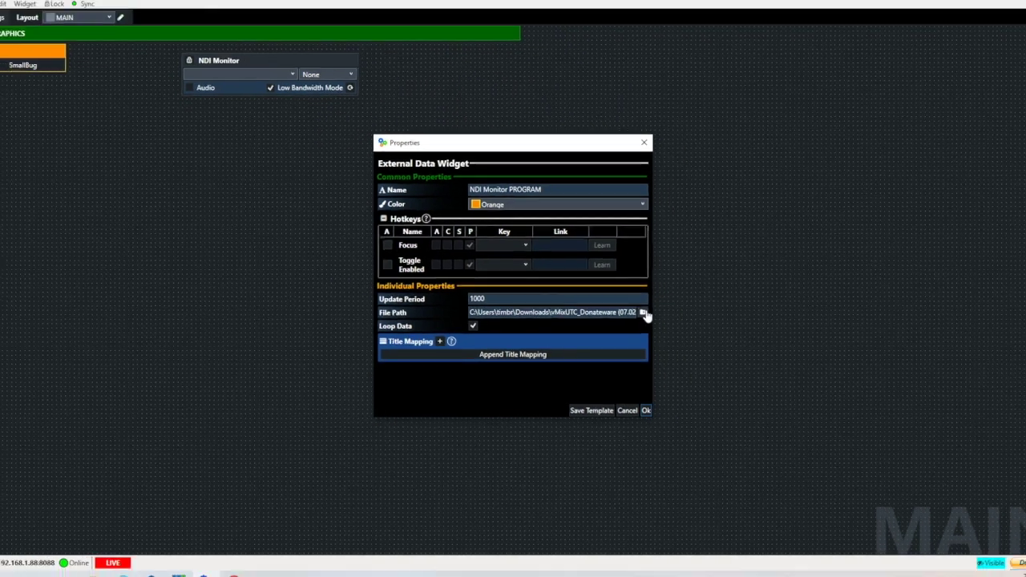
pyautogui.click(741, 339)
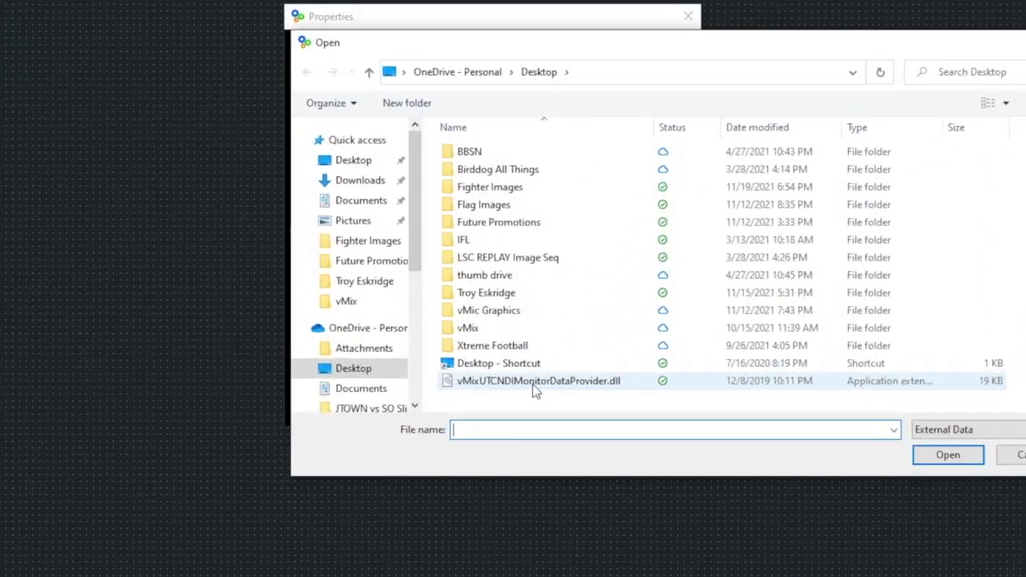
pyautogui.click(541, 381)
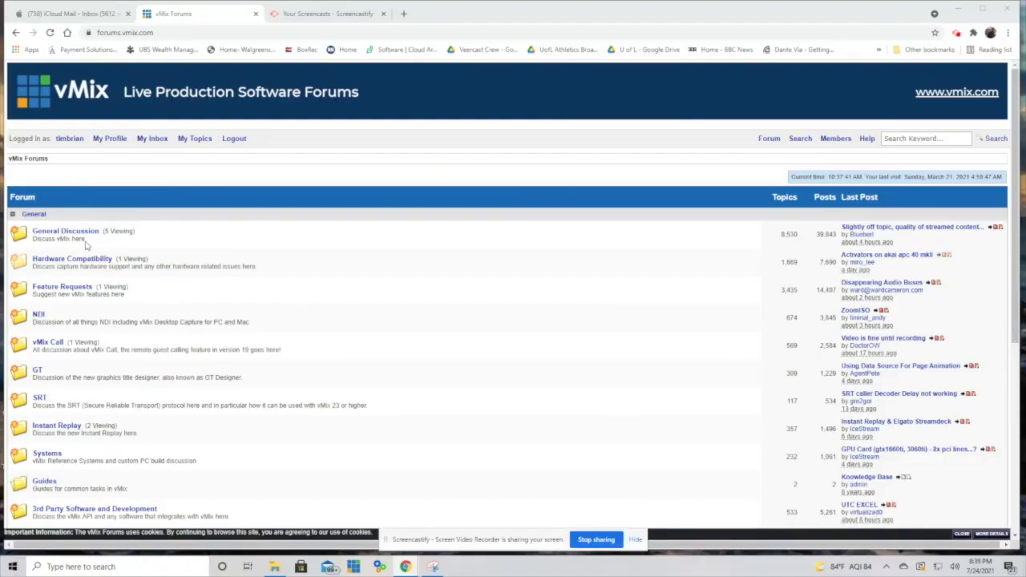
# Find the NDI Monitor Data Provider in the forums' 3rd Party Software section and load its DLL
pyautogui.scroll(-1, 96, 308)
pyautogui.scroll(-2, 96, 308)
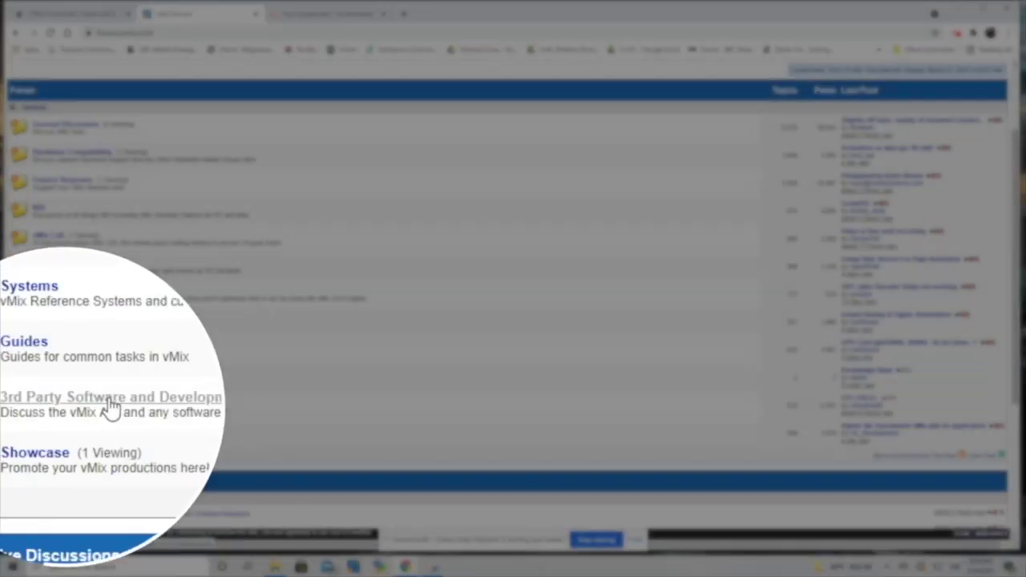
pyautogui.click(88, 402)
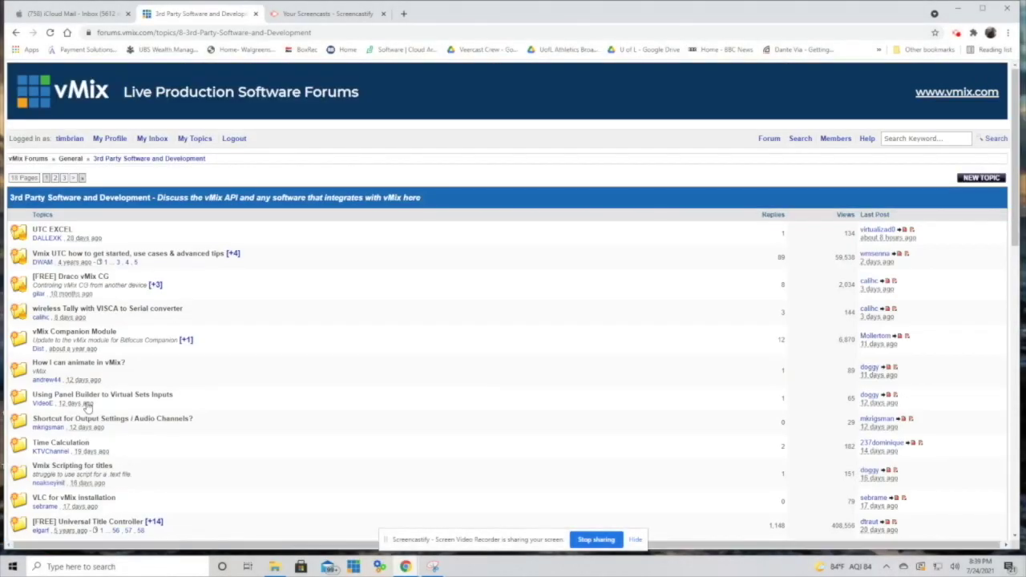
pyautogui.scroll(-5, 88, 406)
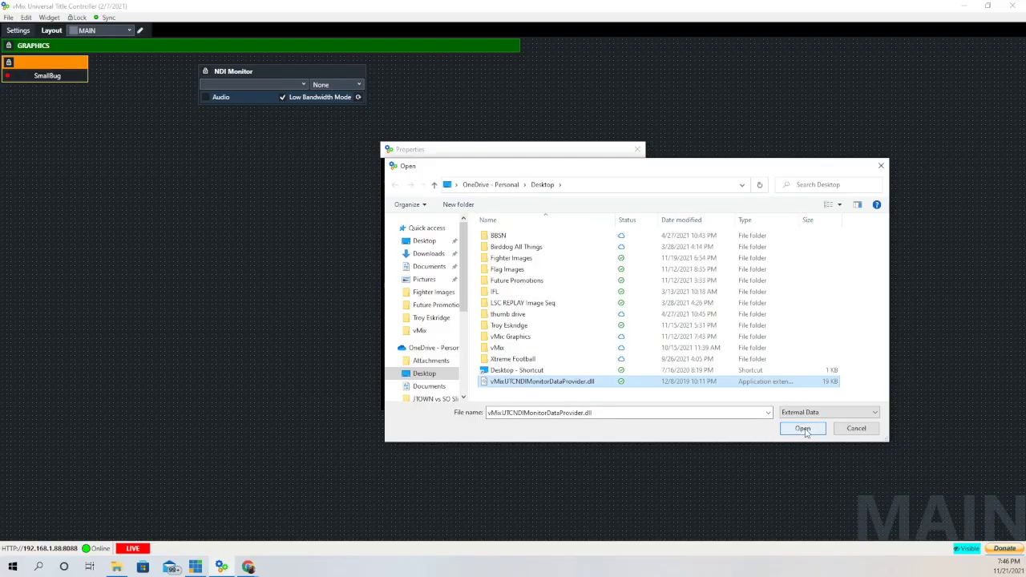
pyautogui.click(803, 429)
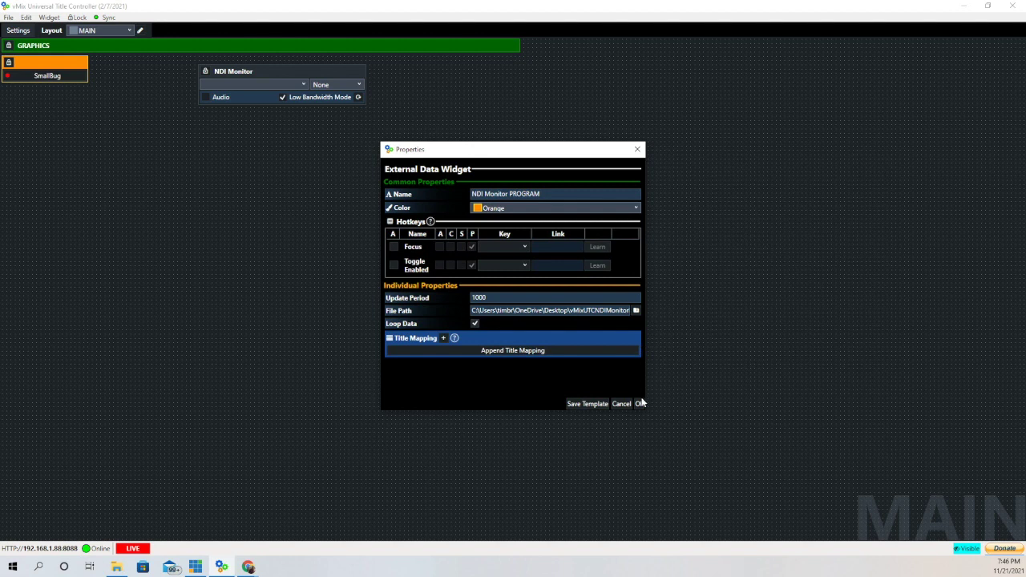
# Apply NDI Monitor PROGRAM's settings and set its source to DESKTOP-UM8V6CS (vMix - Output 1)
pyautogui.click(639, 404)
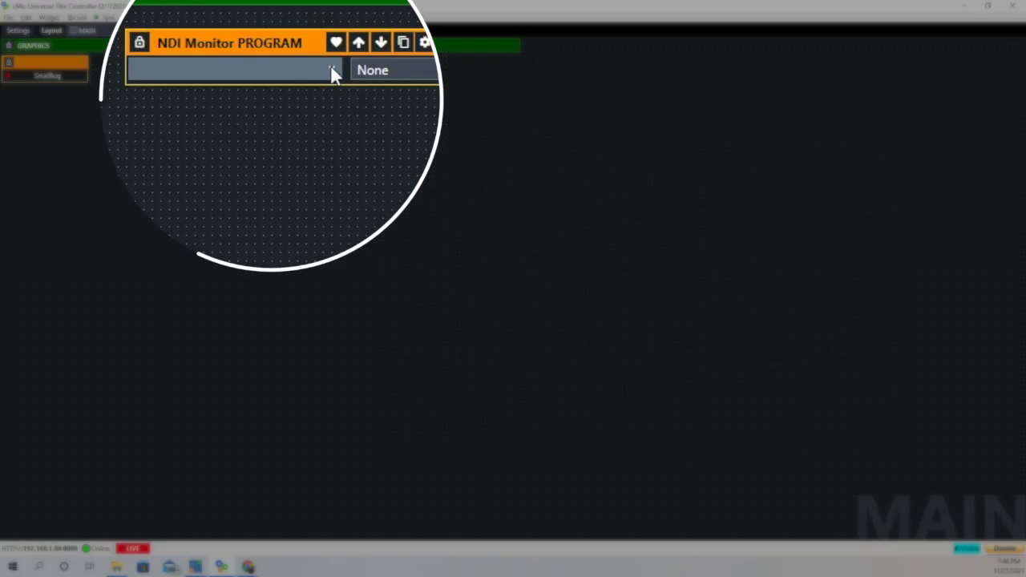
pyautogui.click(302, 84)
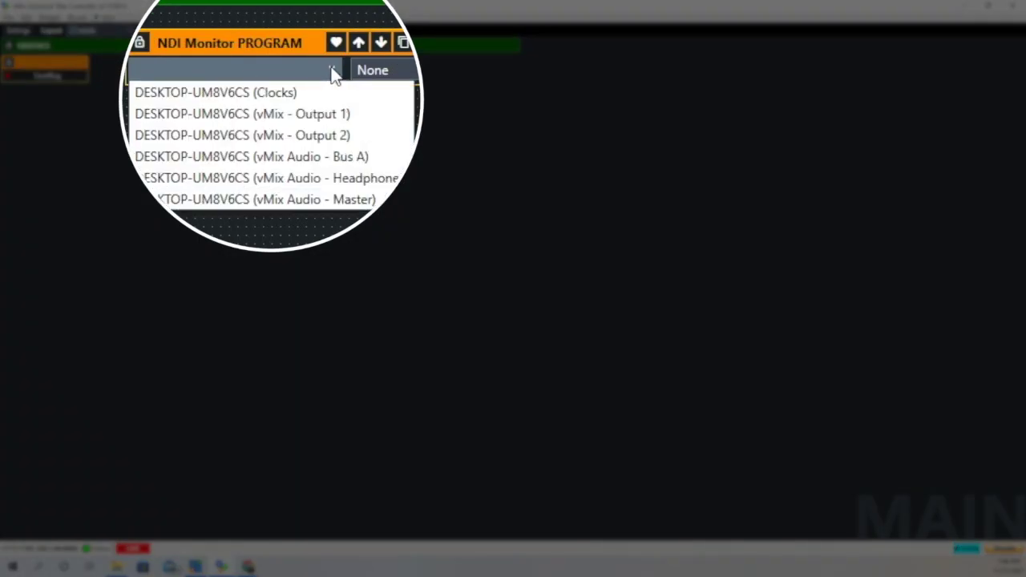
pyautogui.click(334, 114)
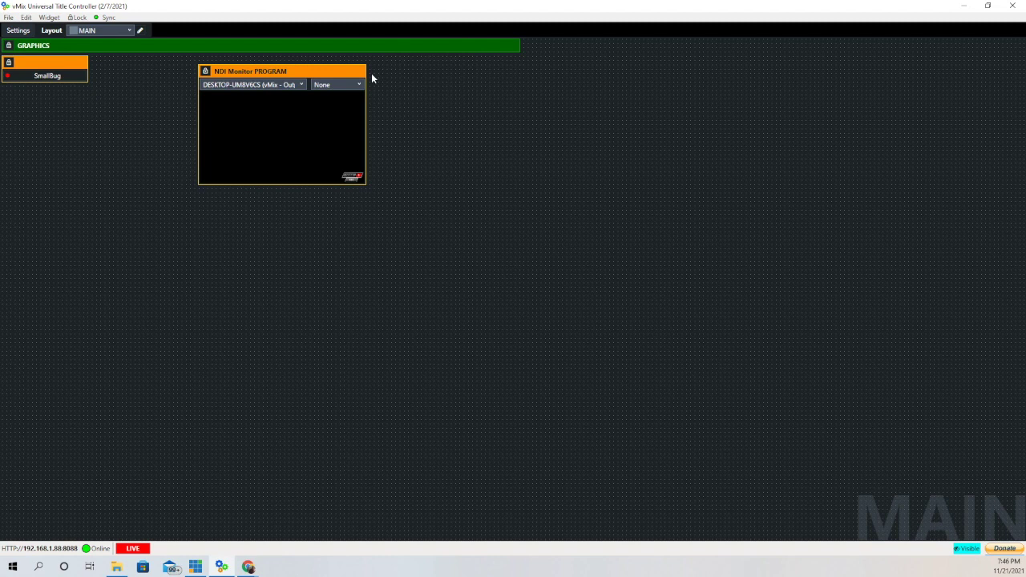
# Enlarge the NDI Monitor PROGRAM preview, move it beside SmallBug, and put the bug back on air
pyautogui.moveTo(369, 74)
pyautogui.moveTo(367, 75); pyautogui.dragTo(550, 73)
pyautogui.moveTo(419, 73); pyautogui.dragTo(397, 65)
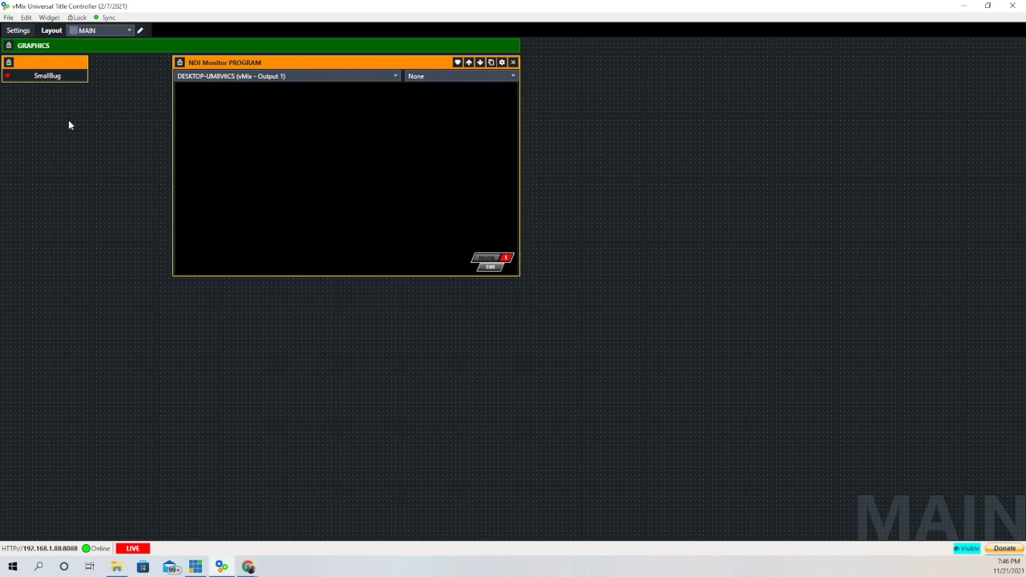
pyautogui.moveTo(37, 83)
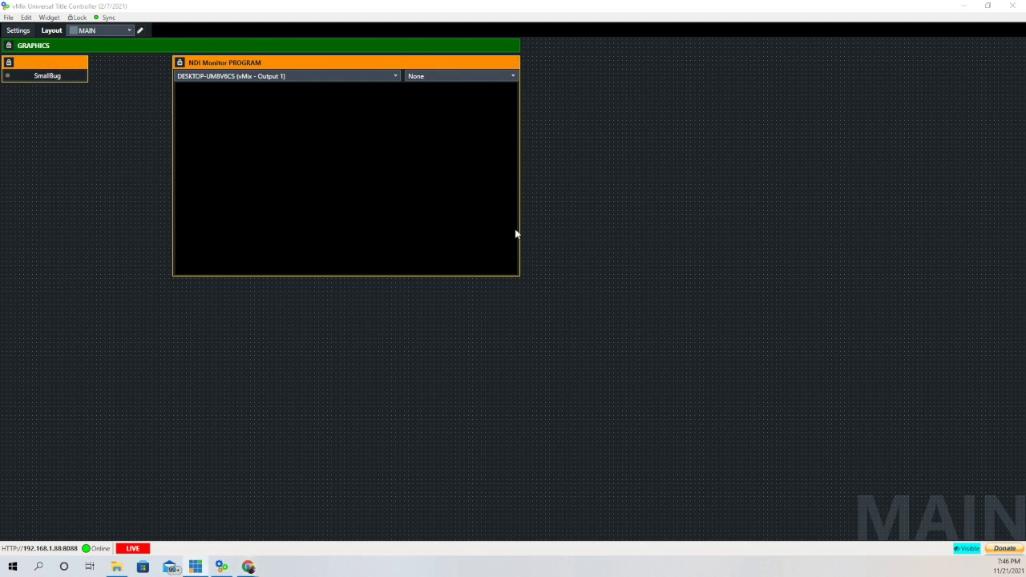
pyautogui.click(31, 80)
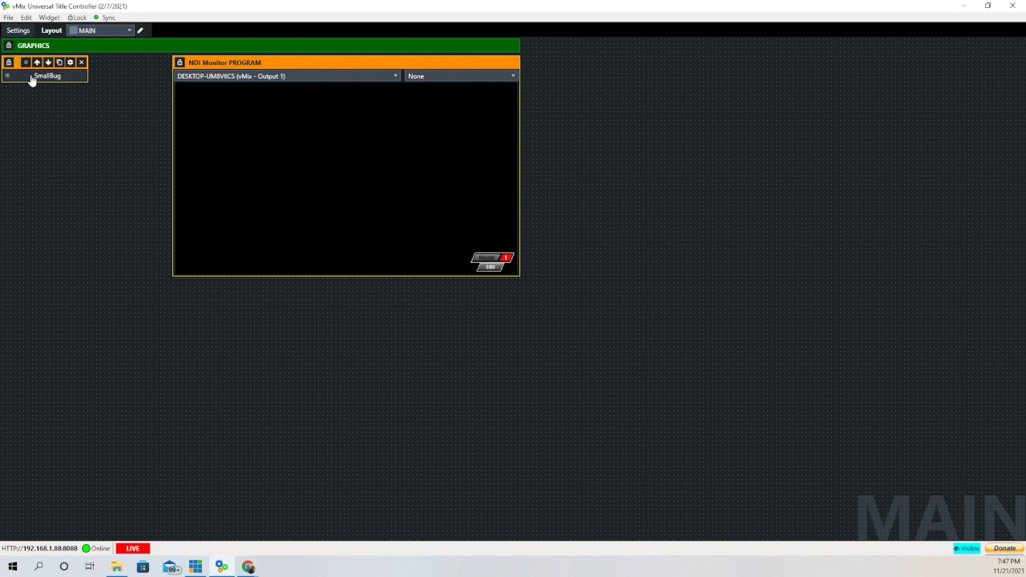
# Unlock the layout widgets and place a new Clear OL3 button on the layout's lower left
pyautogui.click(84, 16)
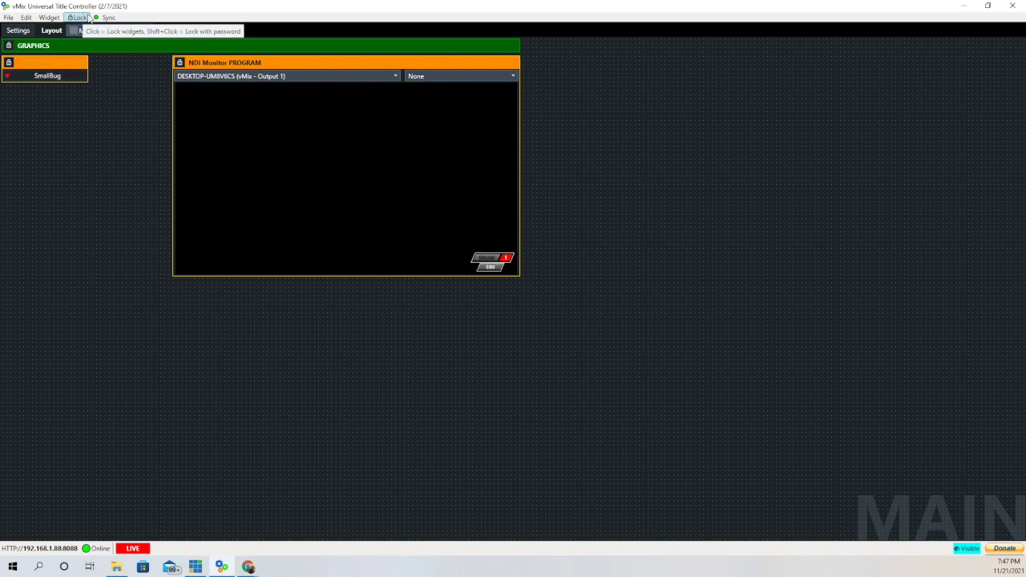
pyautogui.click(78, 17)
pyautogui.click(48, 18)
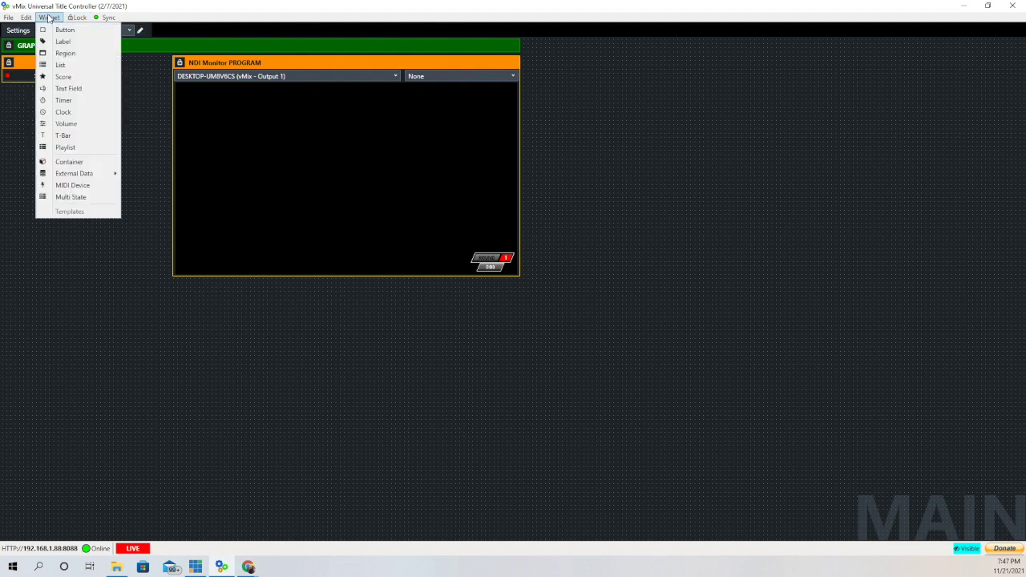
pyautogui.click(63, 30)
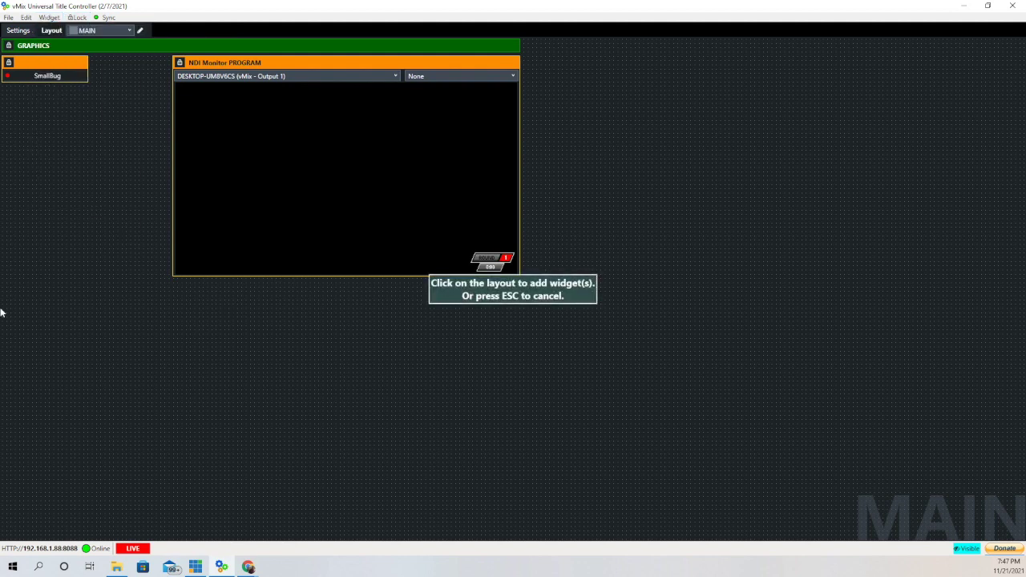
pyautogui.click(61, 329)
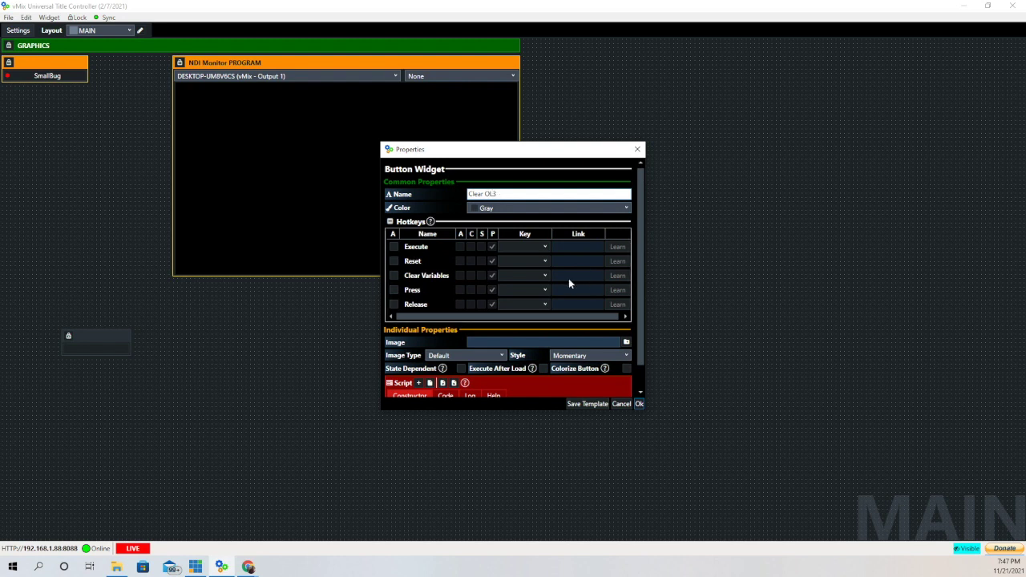
# Add an OverlayInputXOut script command acting on overlay 3 to Clear OL3
pyautogui.scroll(-1, 568, 281)
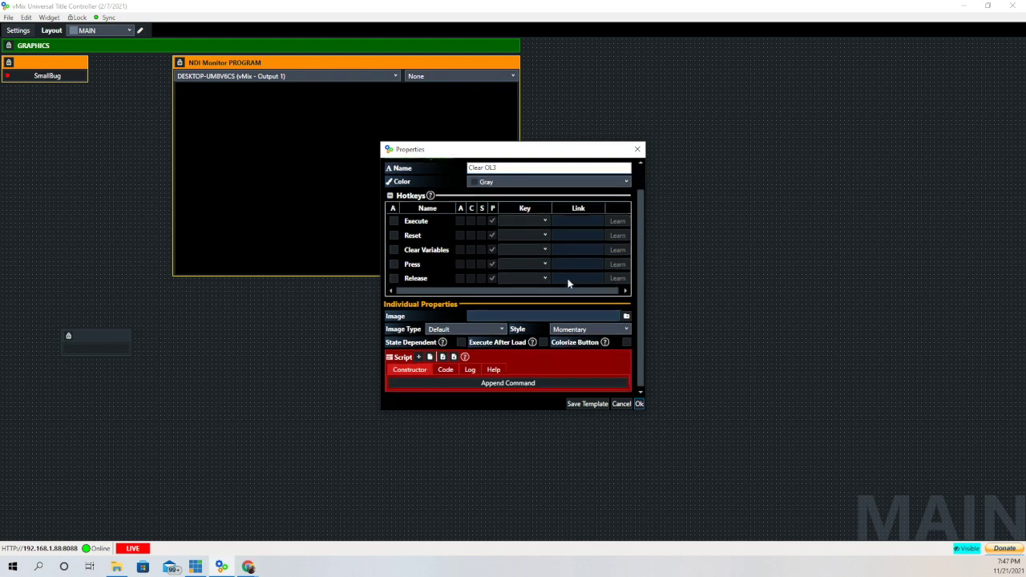
pyautogui.click(462, 343)
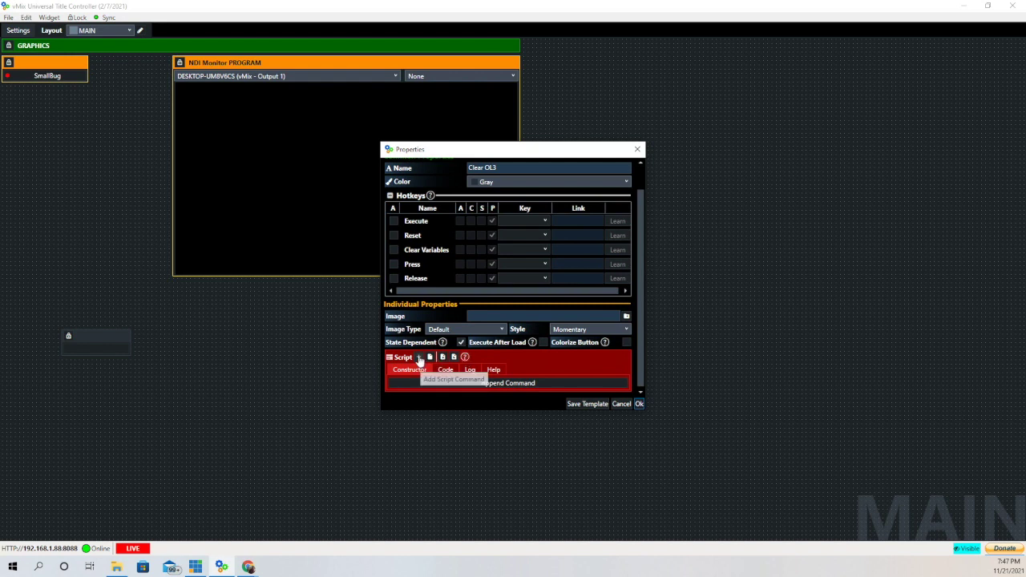
pyautogui.click(419, 359)
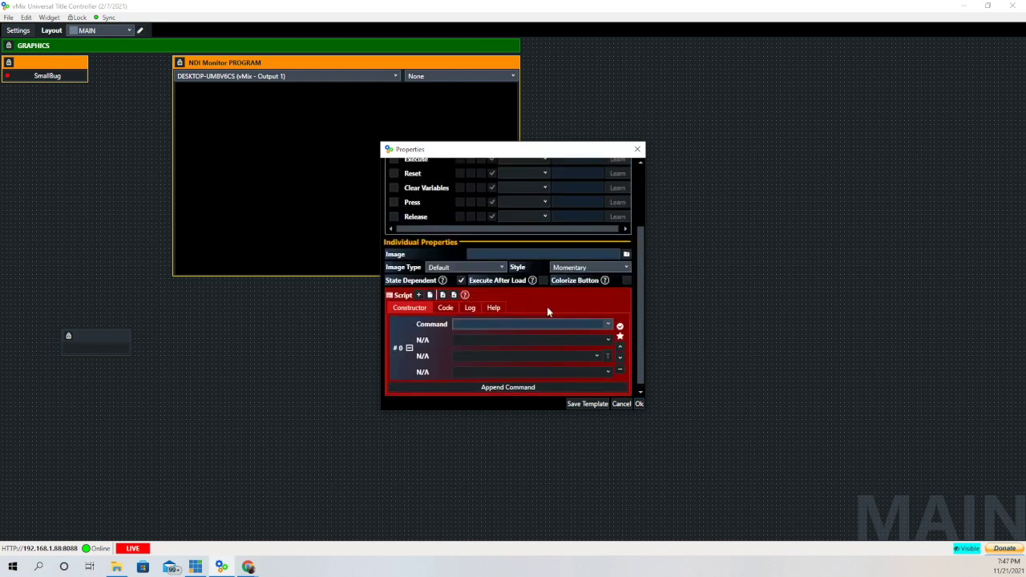
pyautogui.click(609, 319)
pyautogui.scroll(-5, 485, 385)
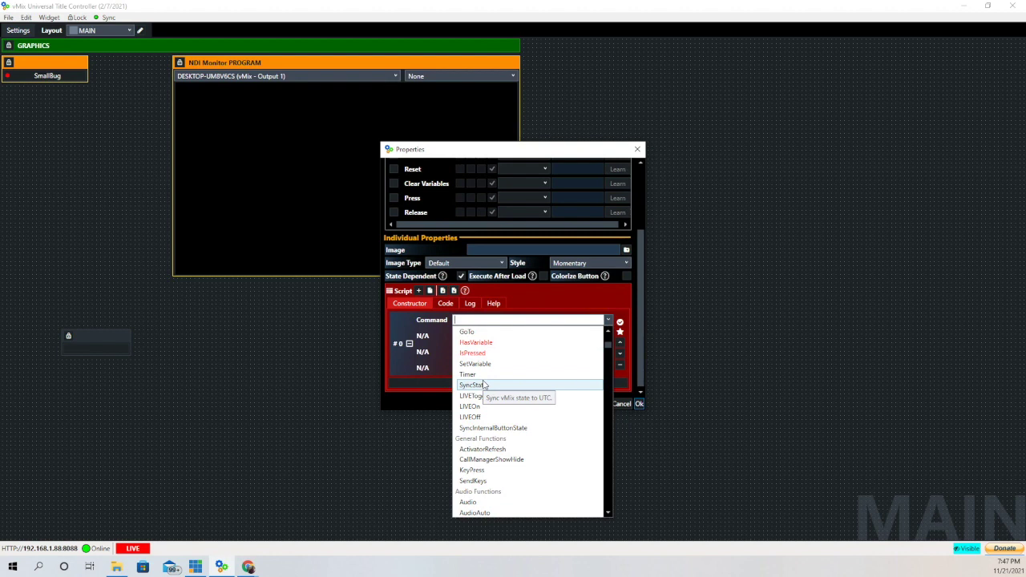
pyautogui.scroll(-15, 484, 384)
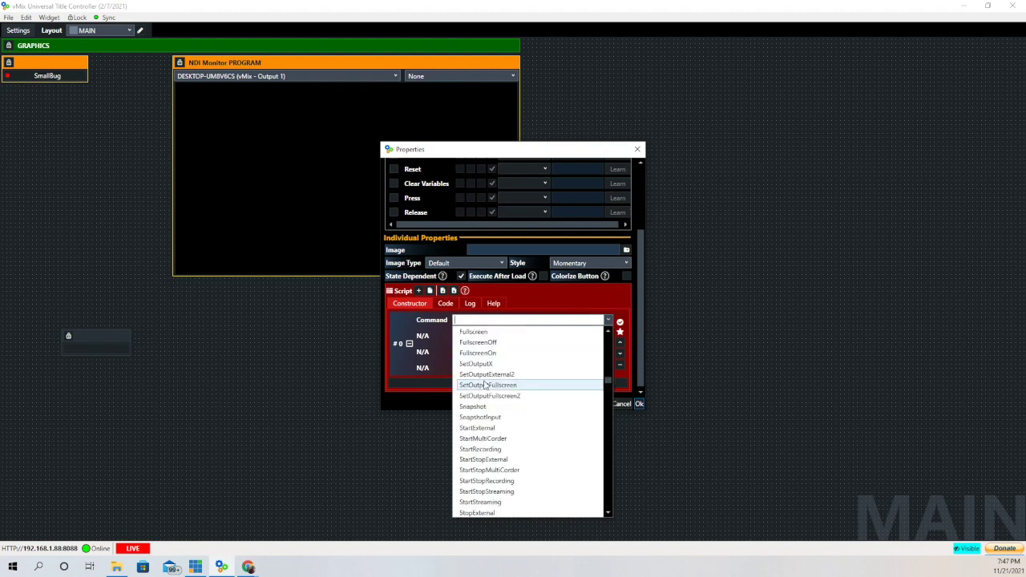
pyautogui.scroll(-6, 484, 386)
pyautogui.scroll(-10, 484, 386)
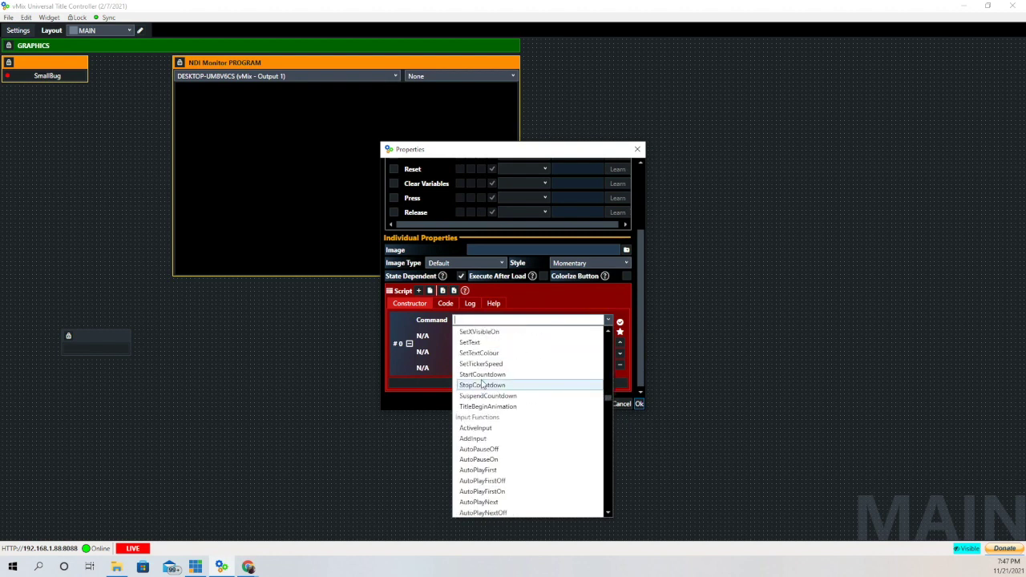
pyautogui.scroll(-10, 481, 383)
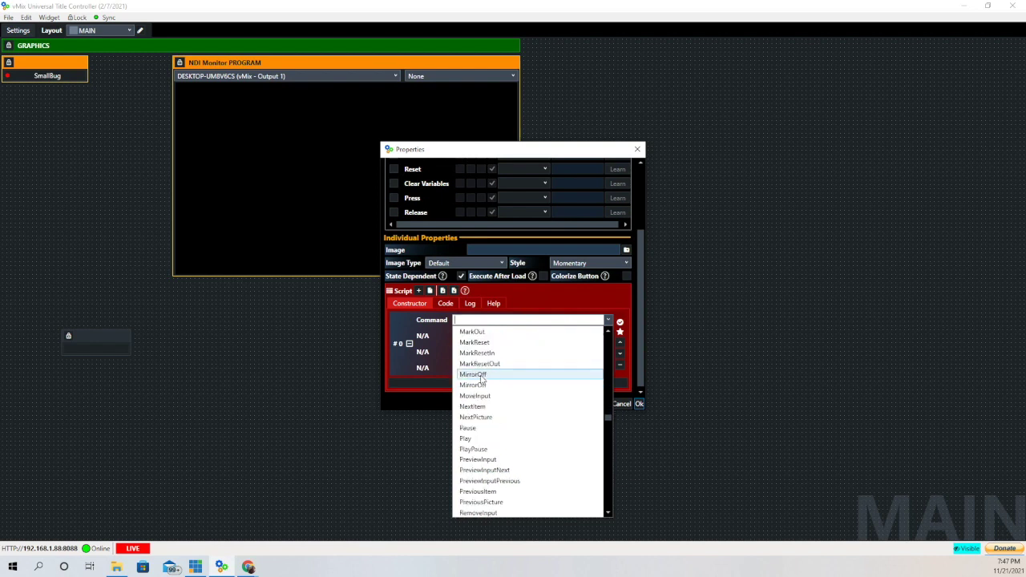
pyautogui.scroll(-10, 481, 380)
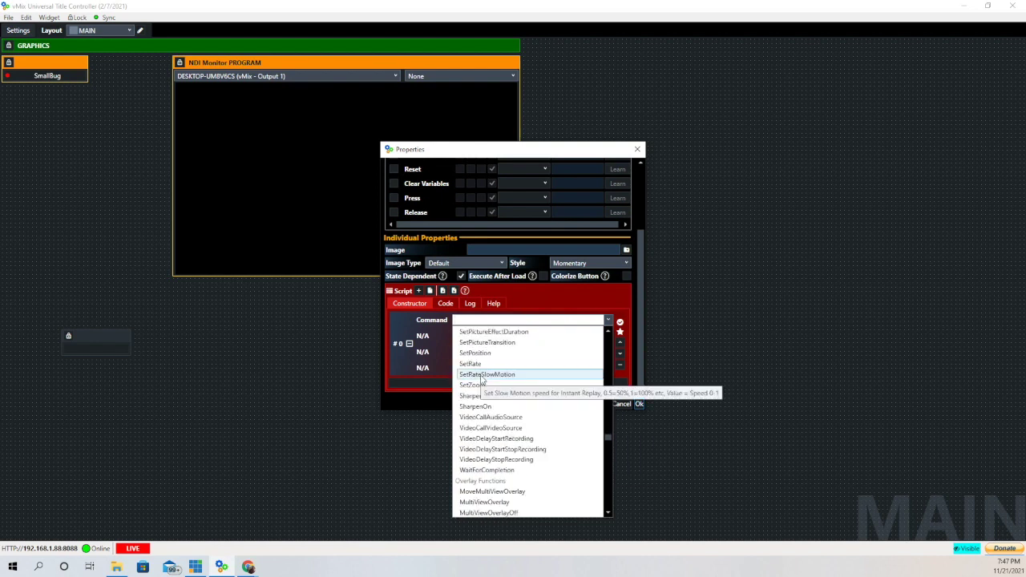
pyautogui.scroll(-1, 481, 388)
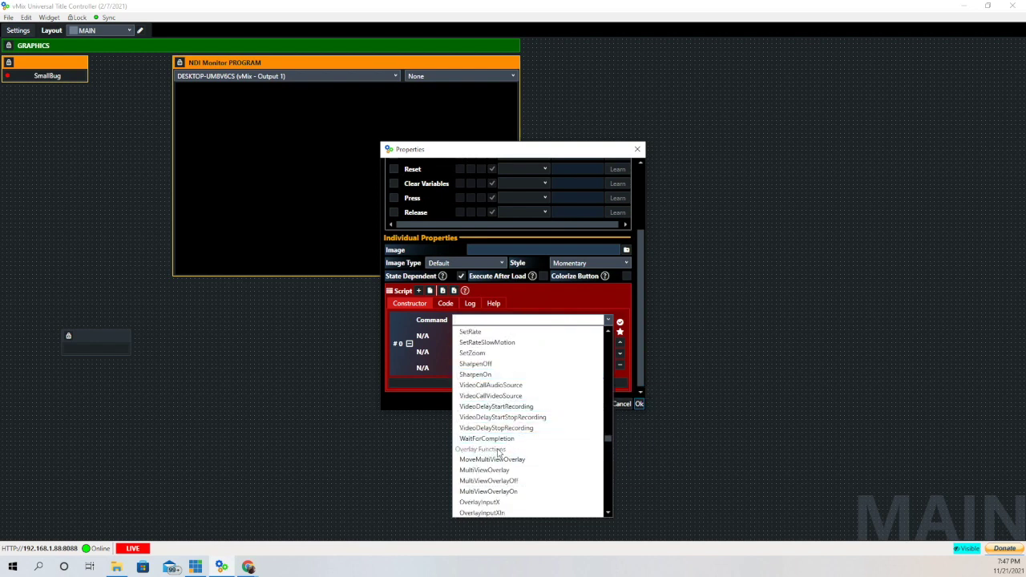
pyautogui.scroll(-1, 505, 425)
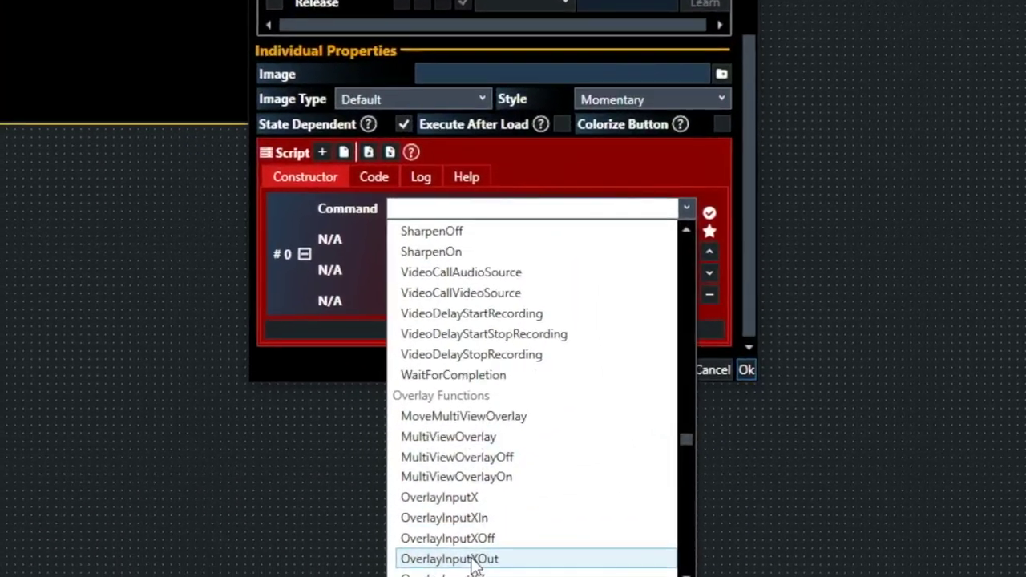
pyautogui.click(481, 506)
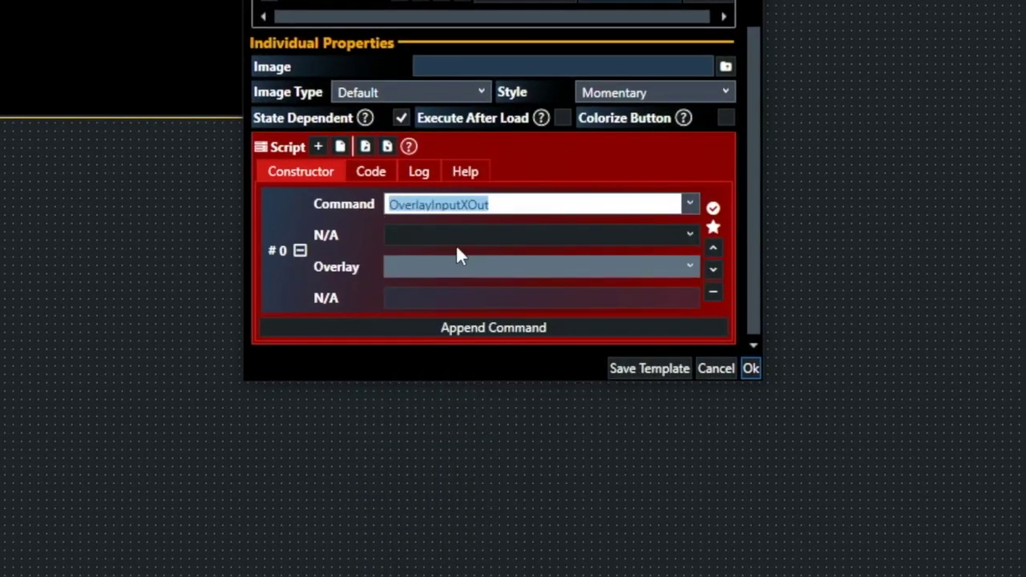
pyautogui.click(687, 265)
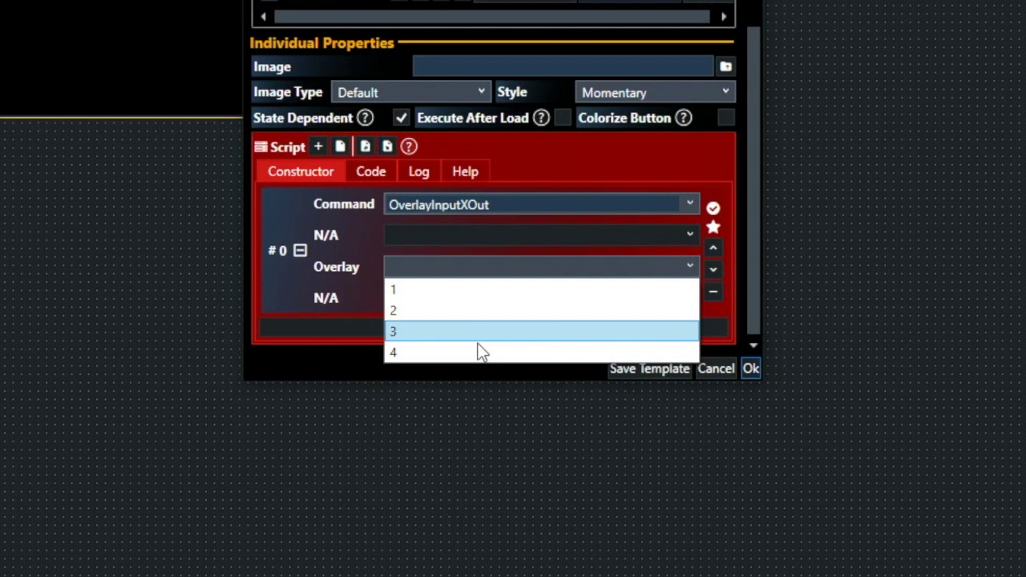
pyautogui.click(458, 332)
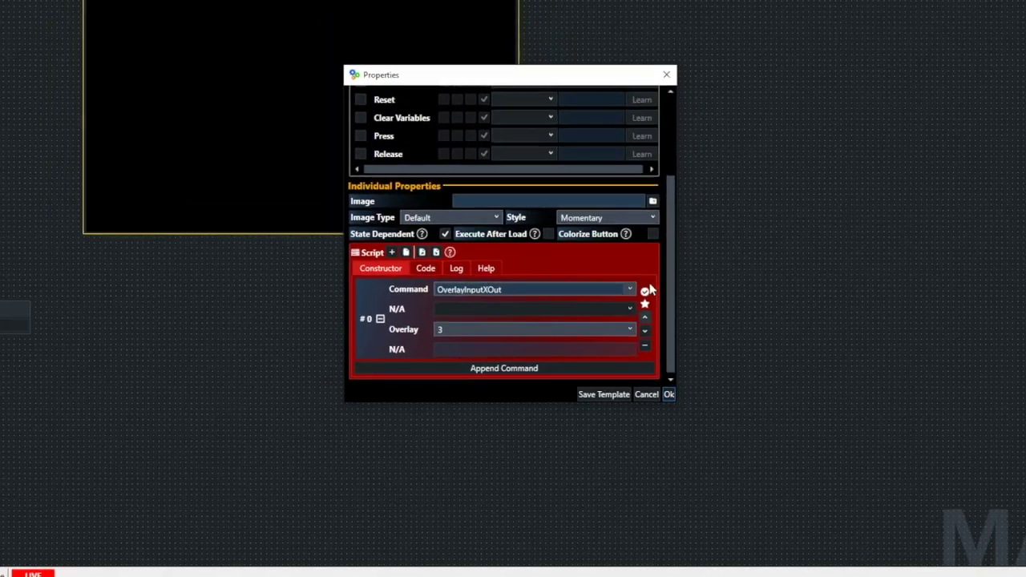
# Make the Clear OL3 button yellow and apply its settings
pyautogui.scroll(3, 572, 255)
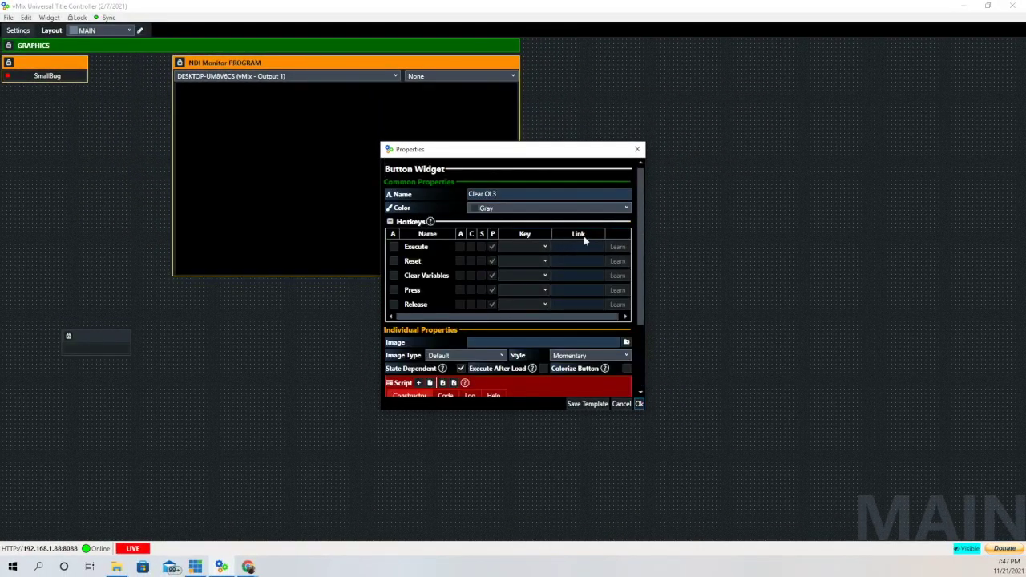
pyautogui.click(627, 207)
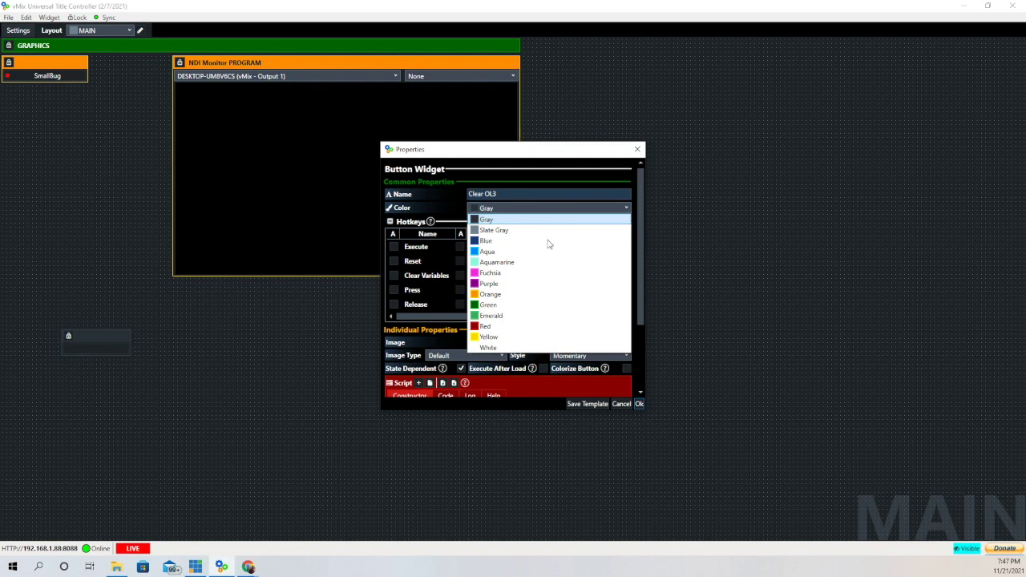
pyautogui.click(491, 337)
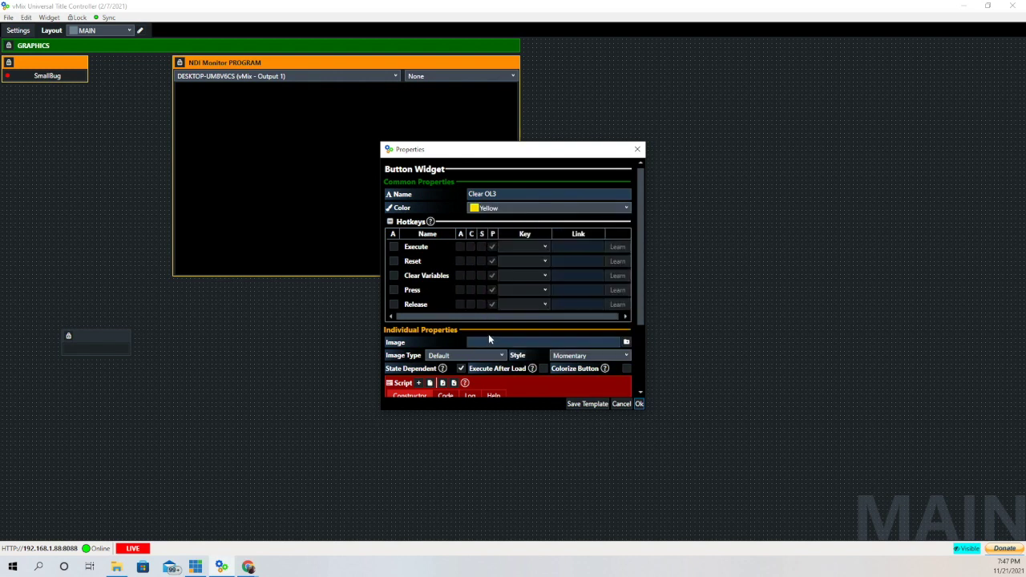
pyautogui.click(639, 404)
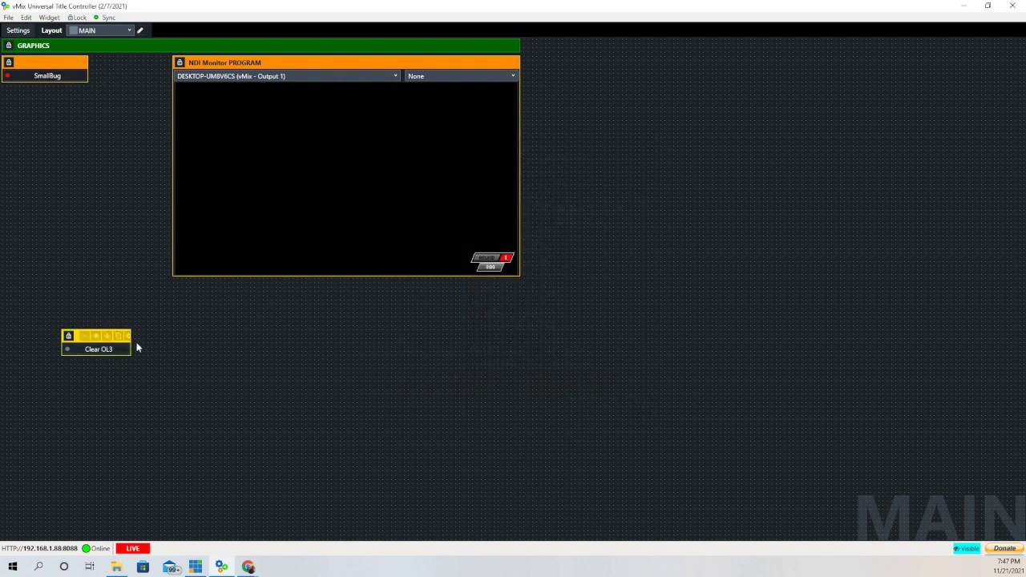
# Place Clear OL3 directly under SmallBug at matching width, then verify it clears and SmallBug restores the bug
pyautogui.moveTo(131, 345); pyautogui.dragTo(151, 343)
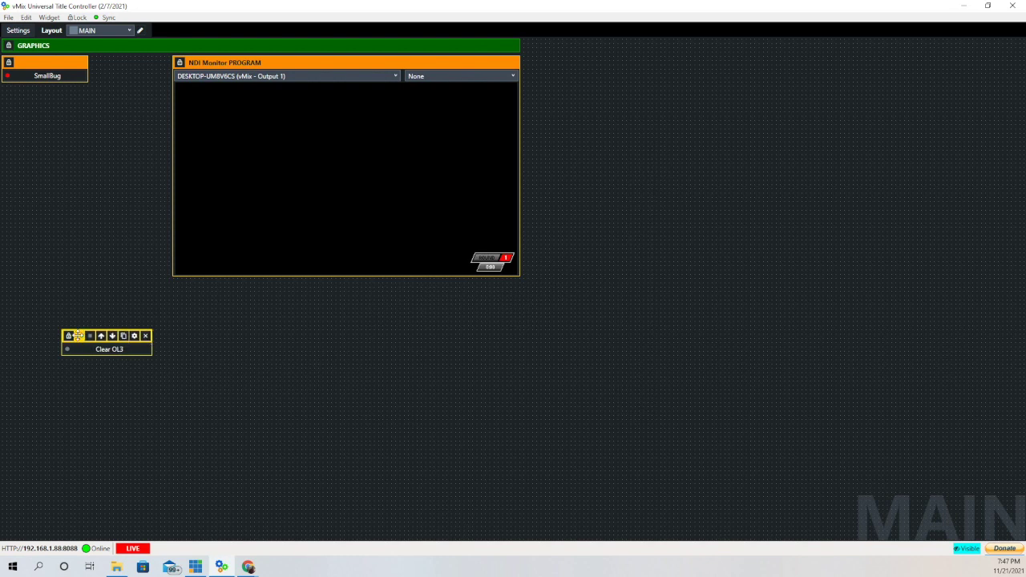
pyautogui.moveTo(77, 336); pyautogui.dragTo(11, 97)
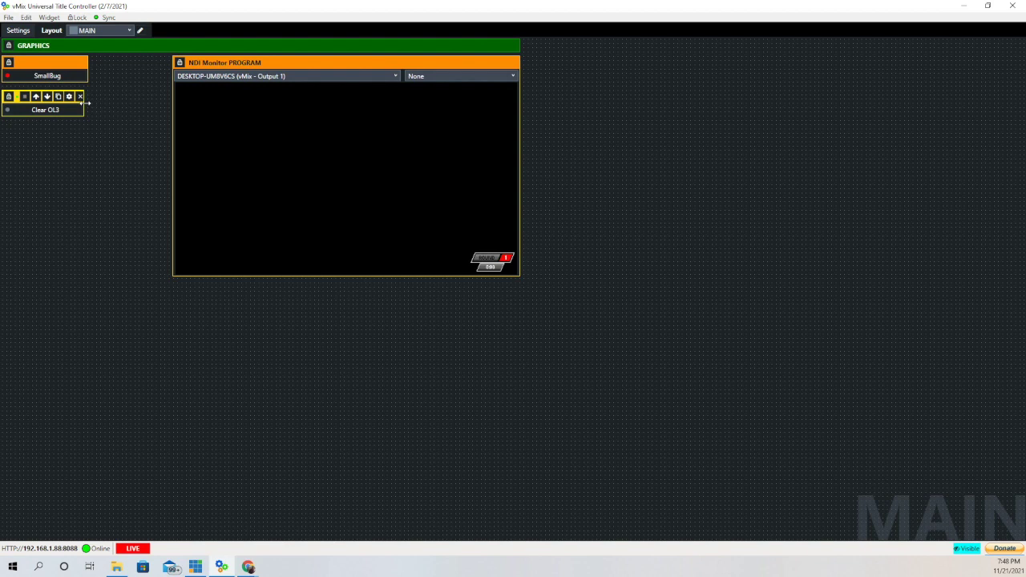
pyautogui.moveTo(85, 102); pyautogui.dragTo(89, 103)
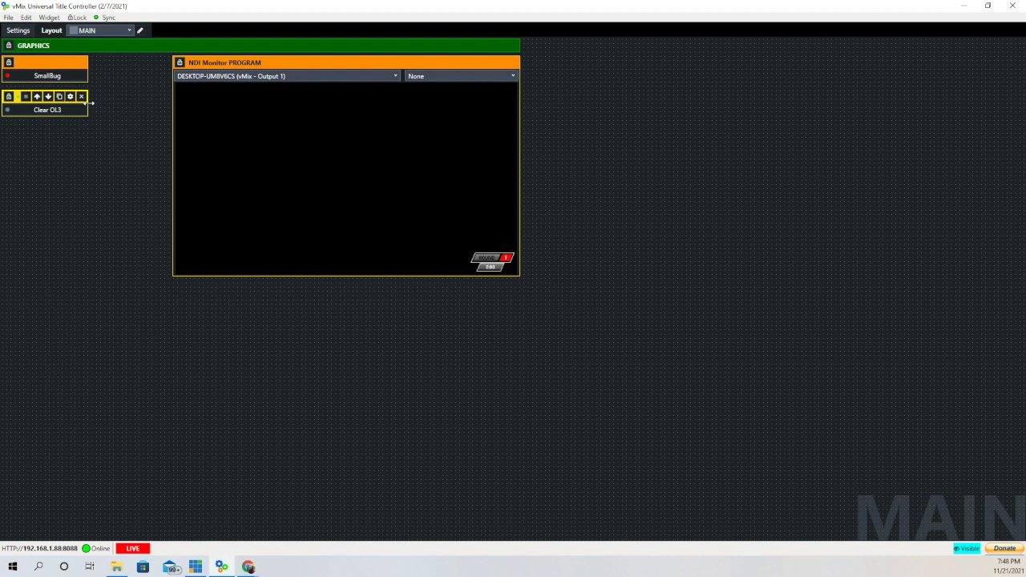
pyautogui.click(34, 112)
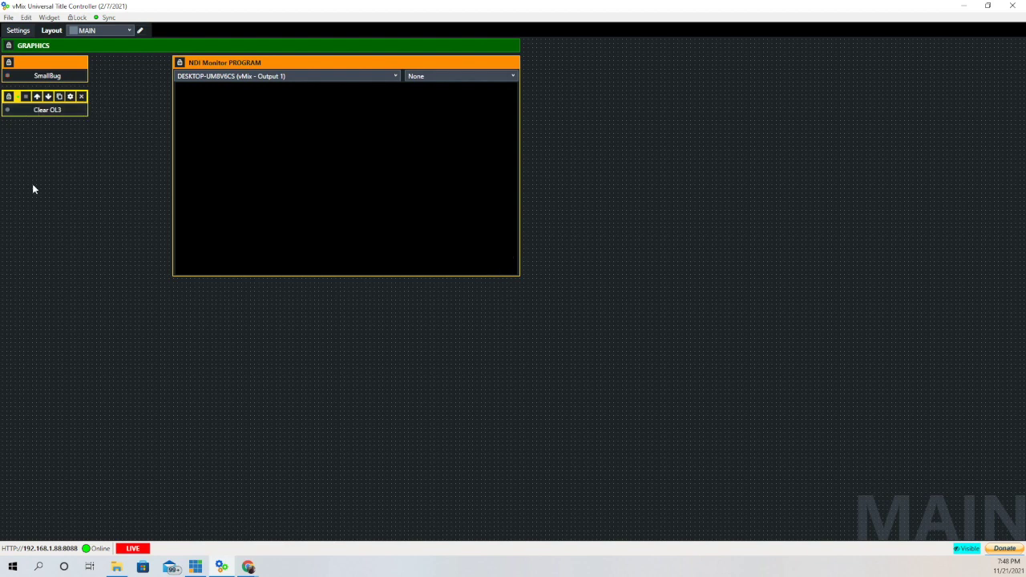
pyautogui.click(40, 76)
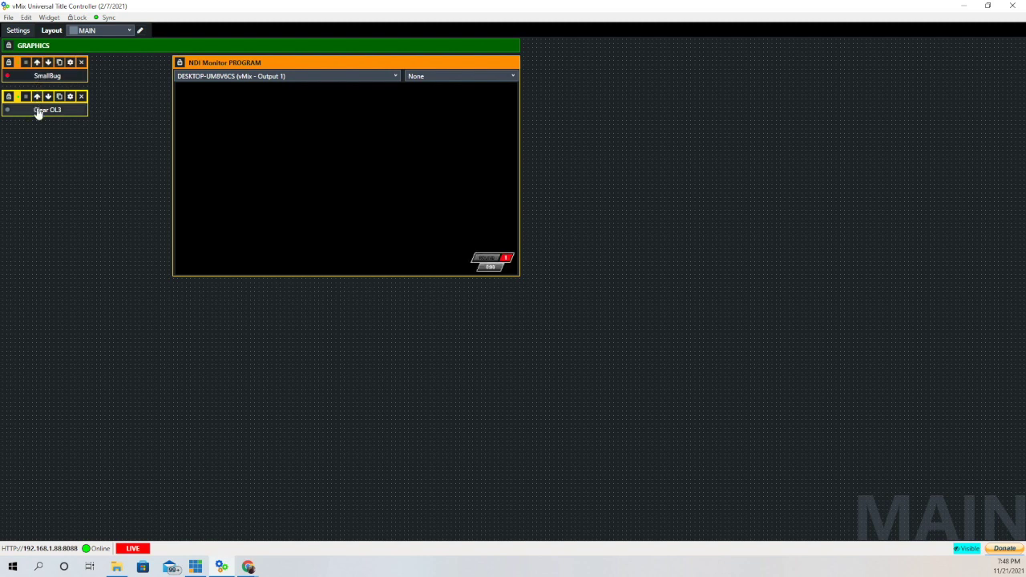